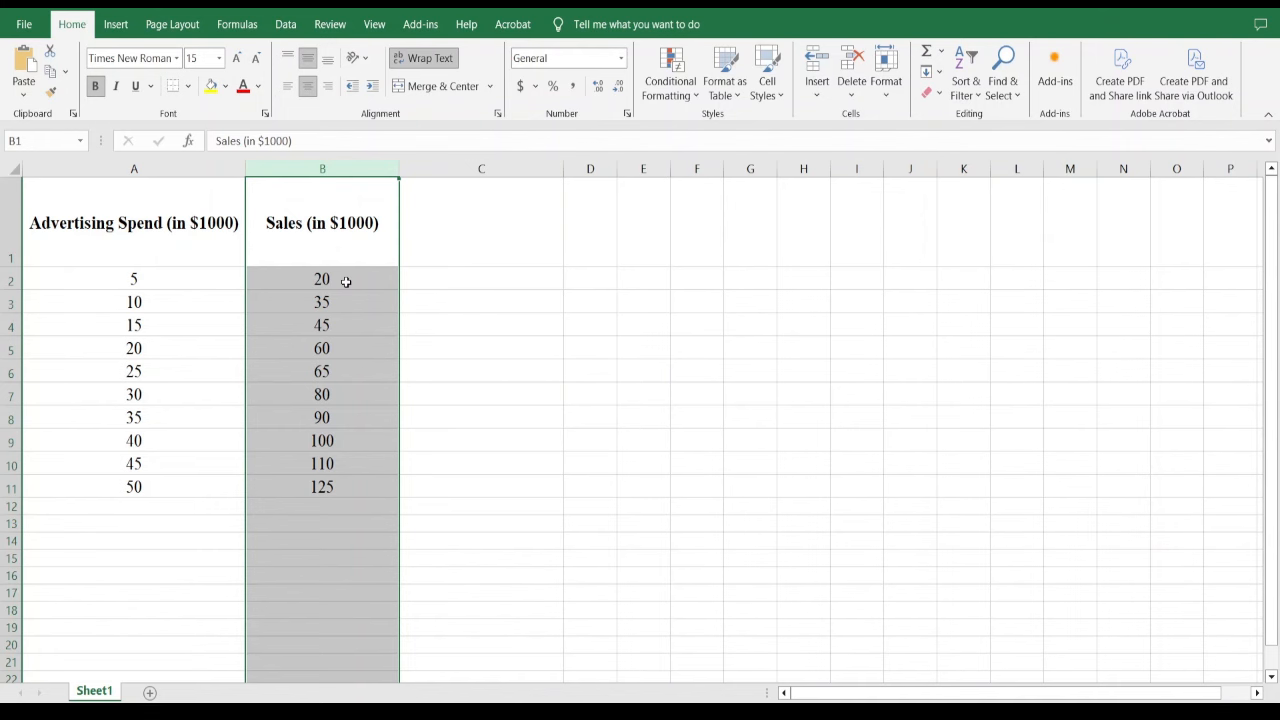
click(345, 282)
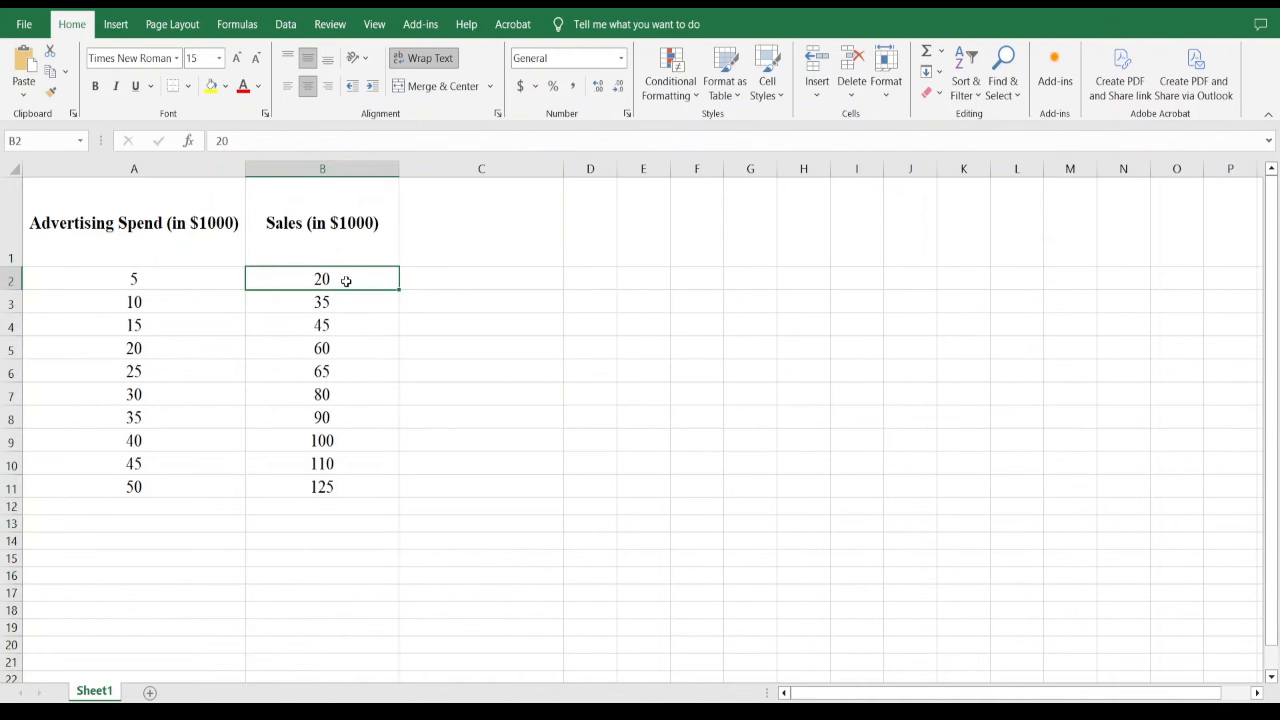
click(338, 491)
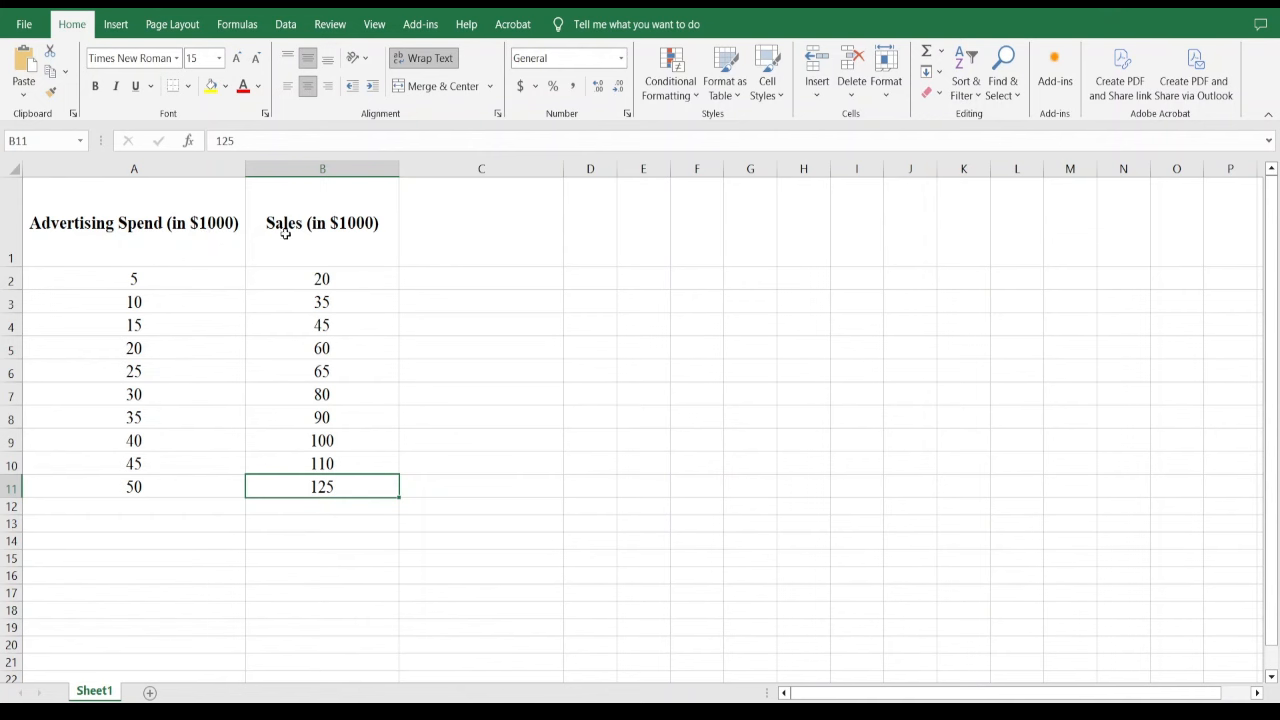
click(206, 232)
click(346, 231)
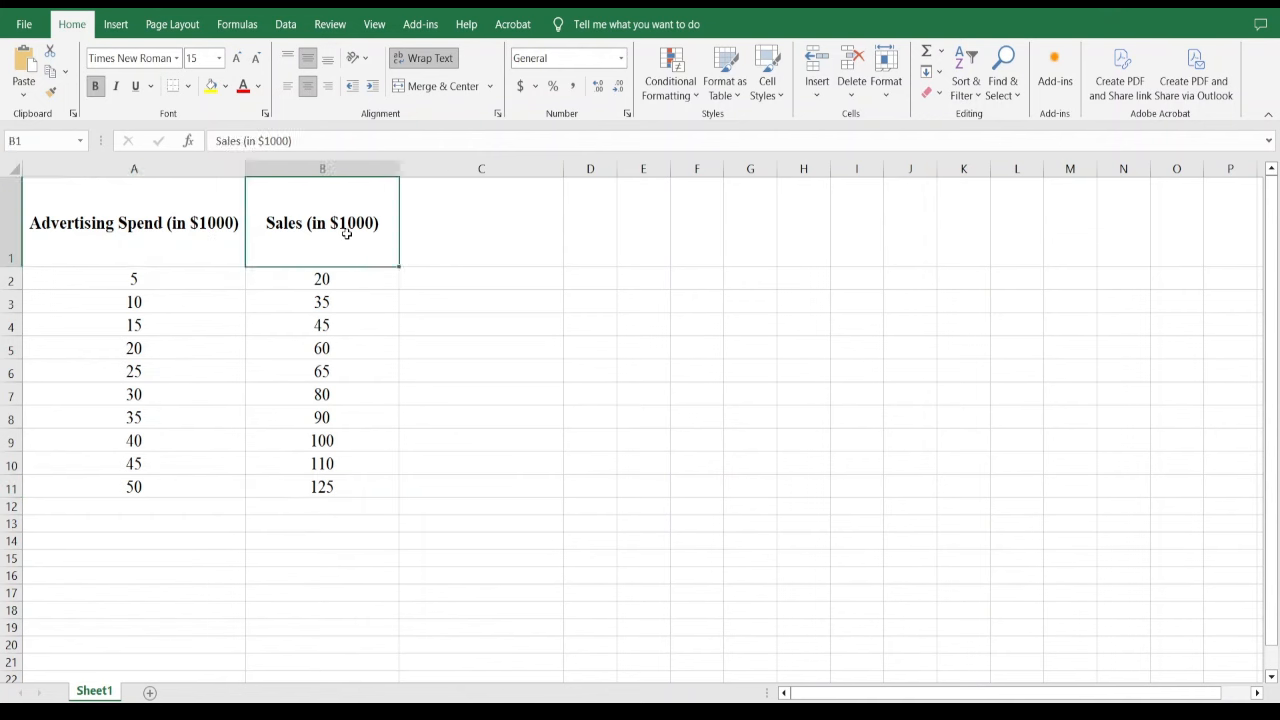
click(233, 251)
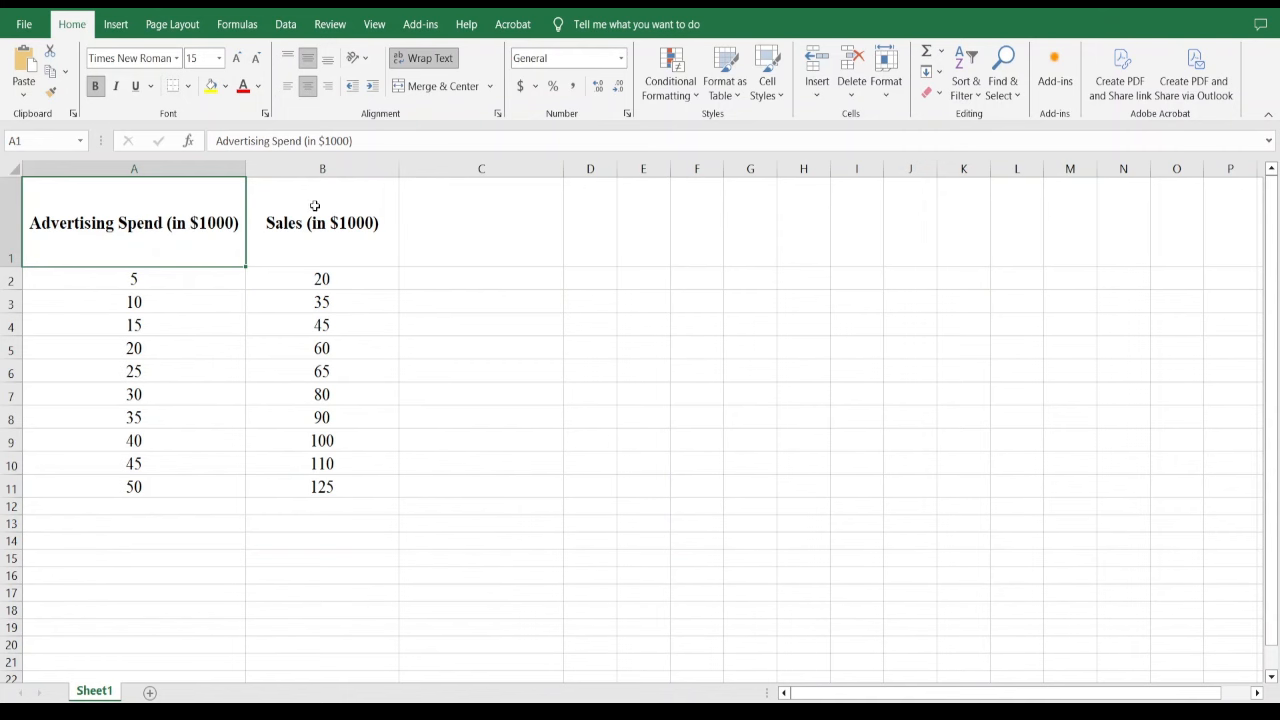
Widen the empty column D to roughly twice its width.
click(474, 235)
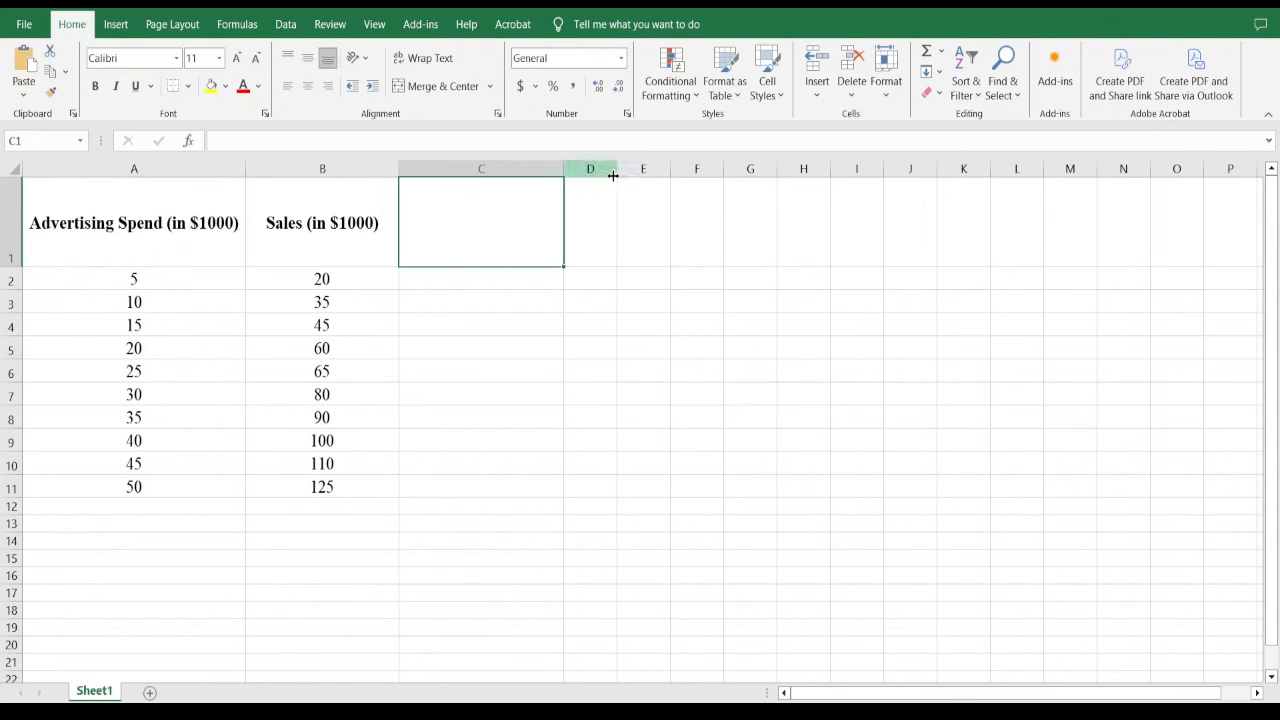
drag(617, 168, 732, 168)
click(493, 322)
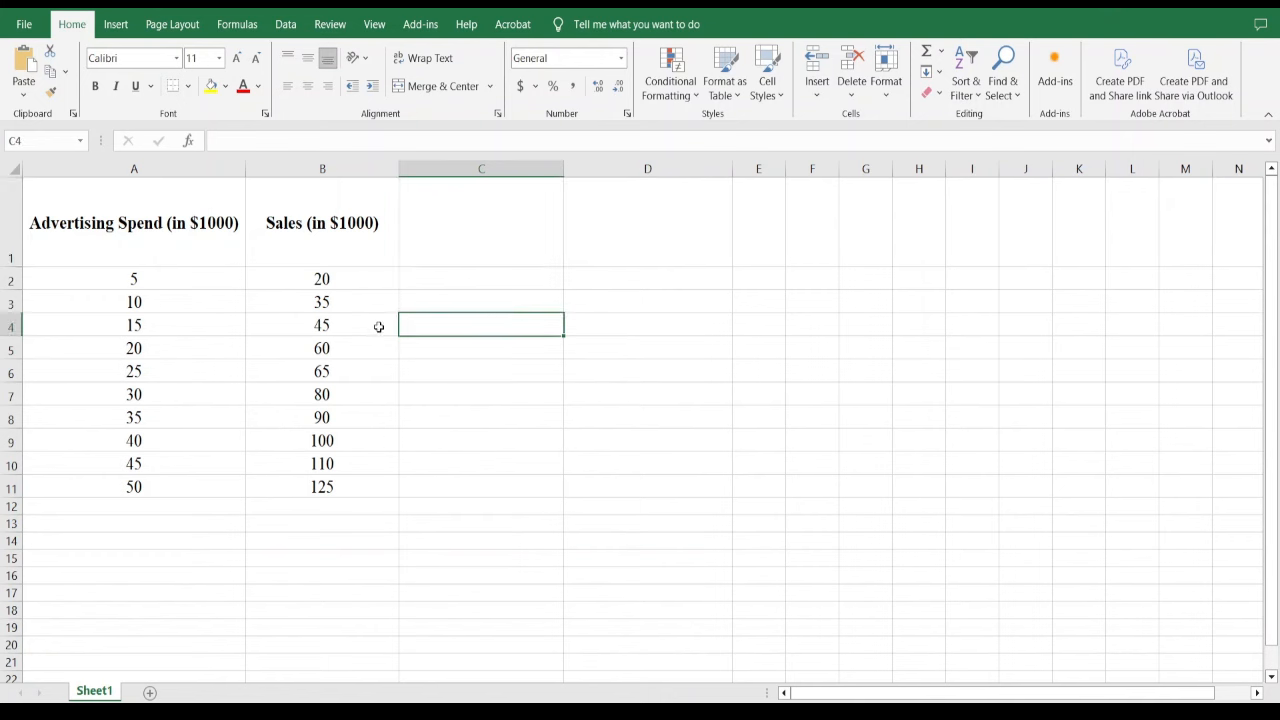
drag(205, 210, 300, 486)
click(138, 194)
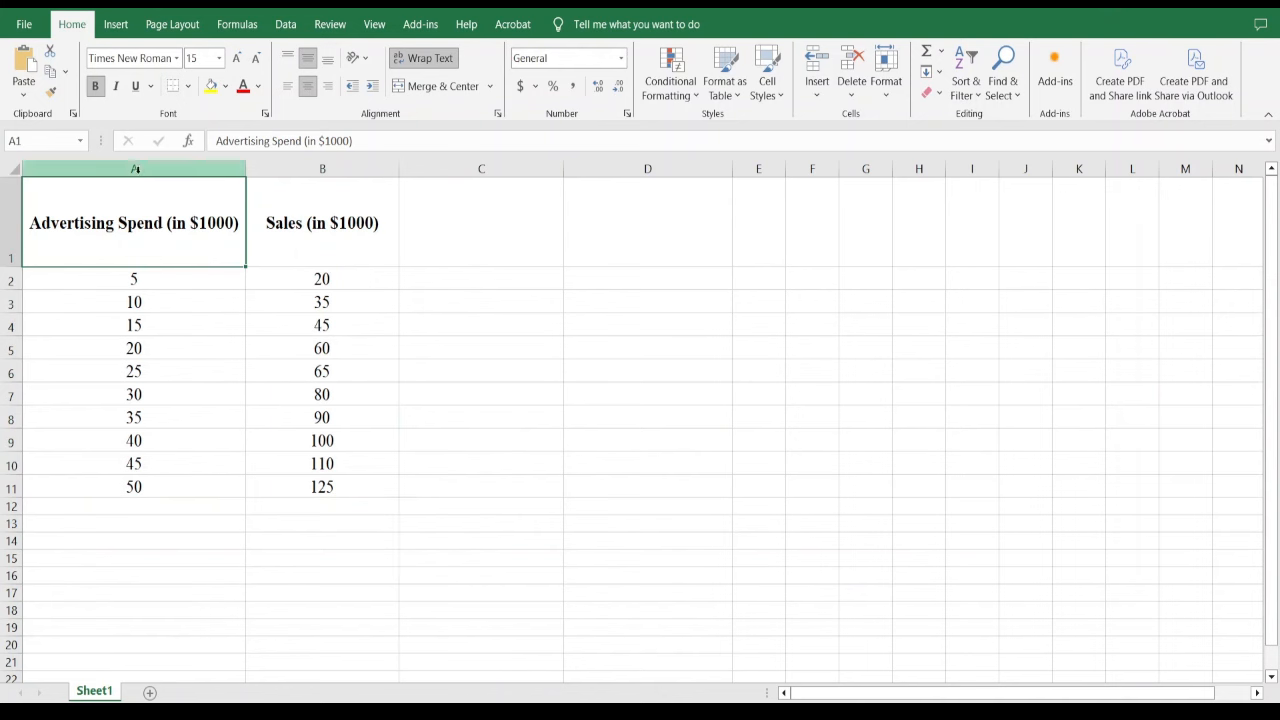
click(136, 168)
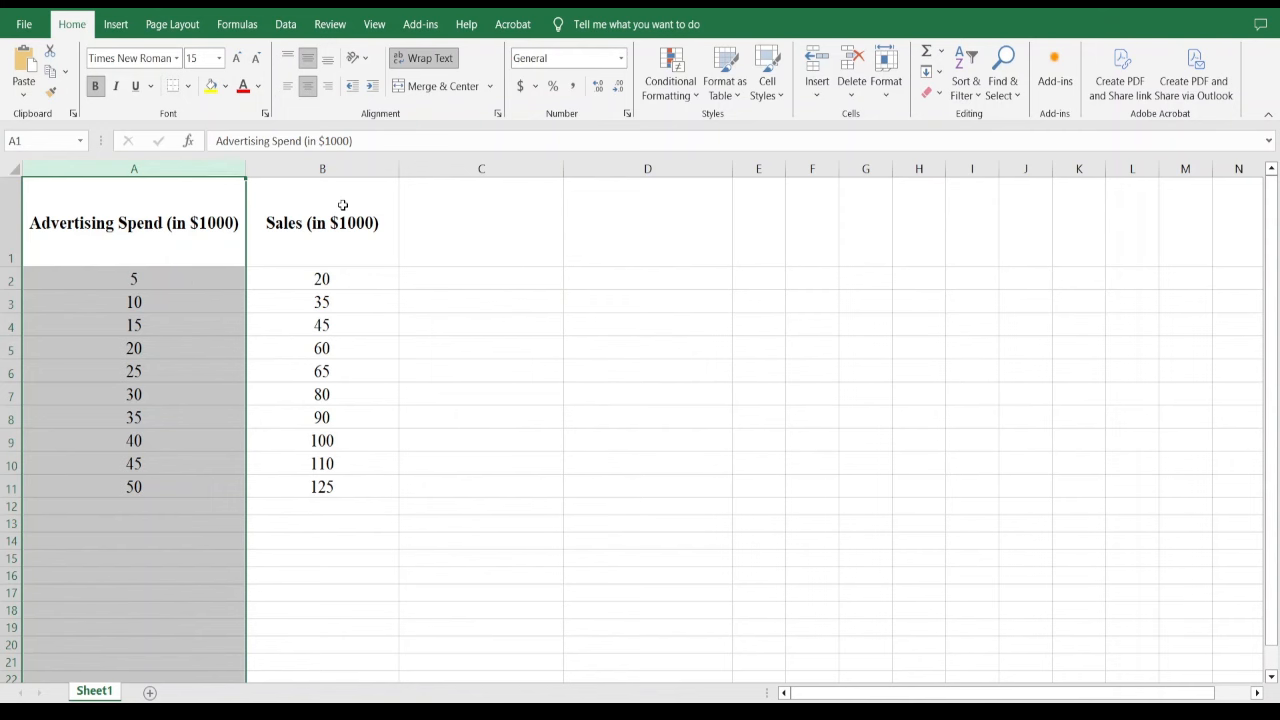
click(341, 168)
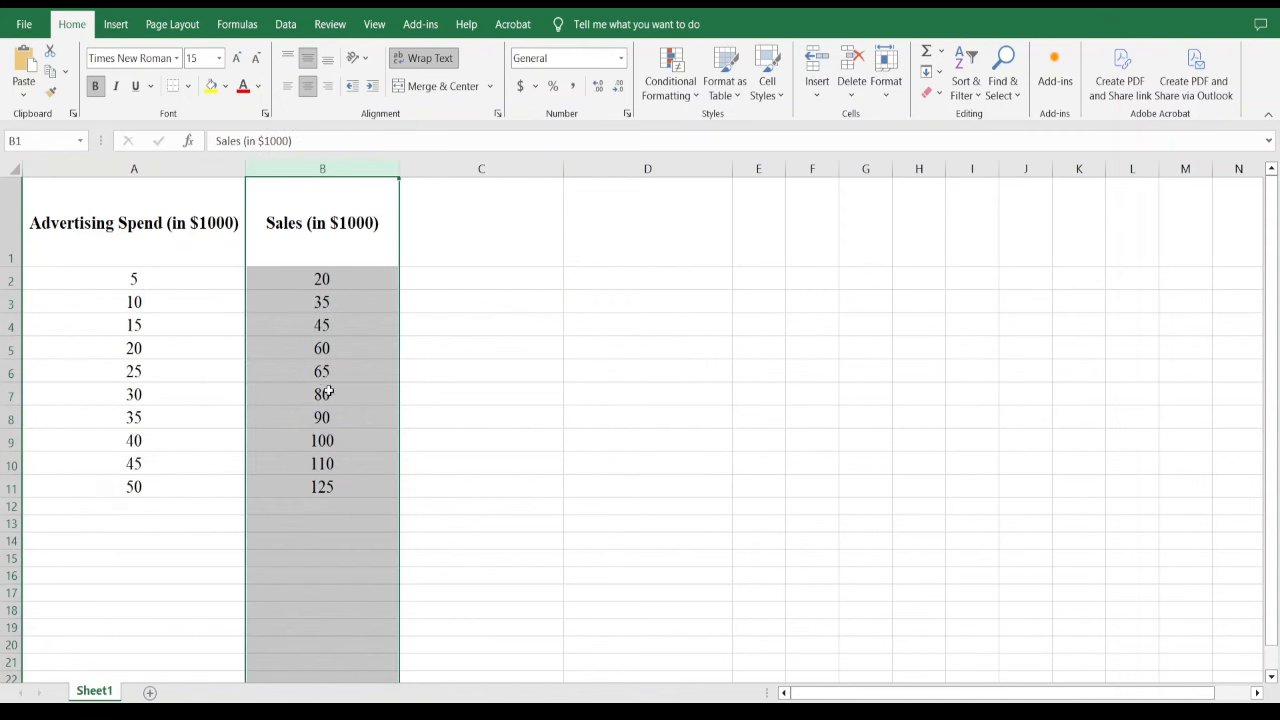
Open the Regression tool from the Data Analysis tools.
click(528, 235)
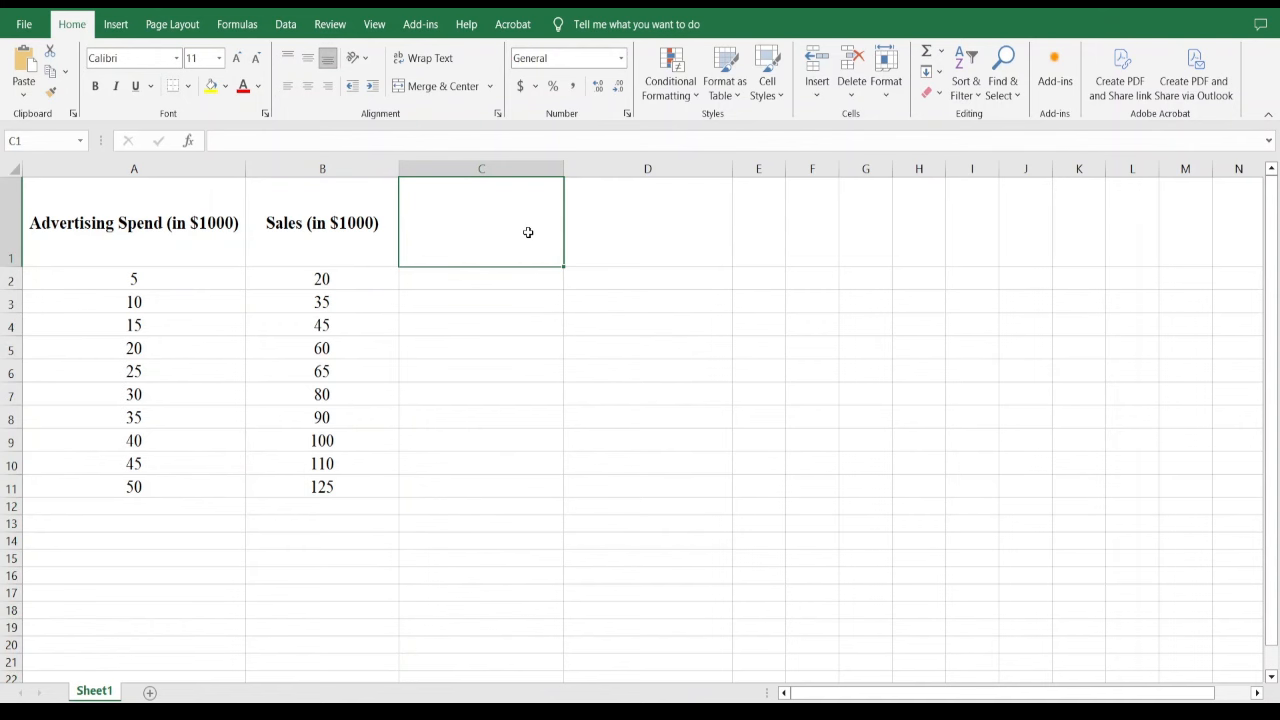
click(285, 24)
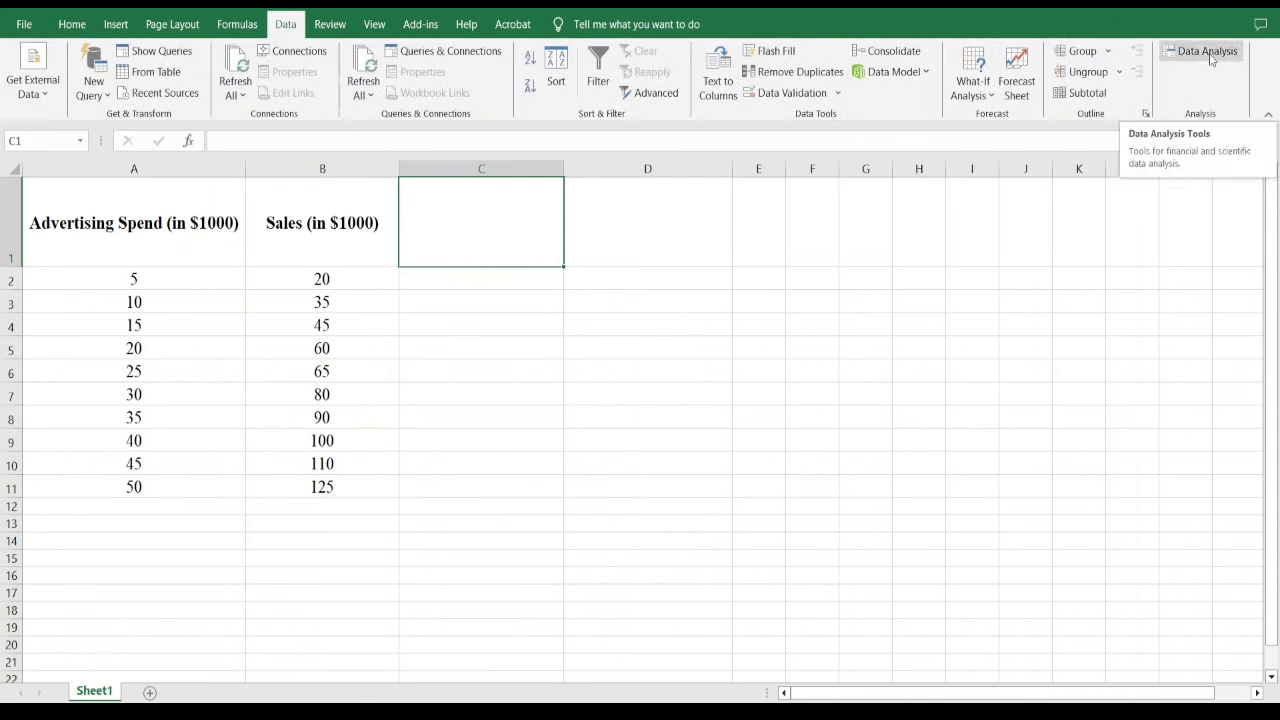
click(1208, 54)
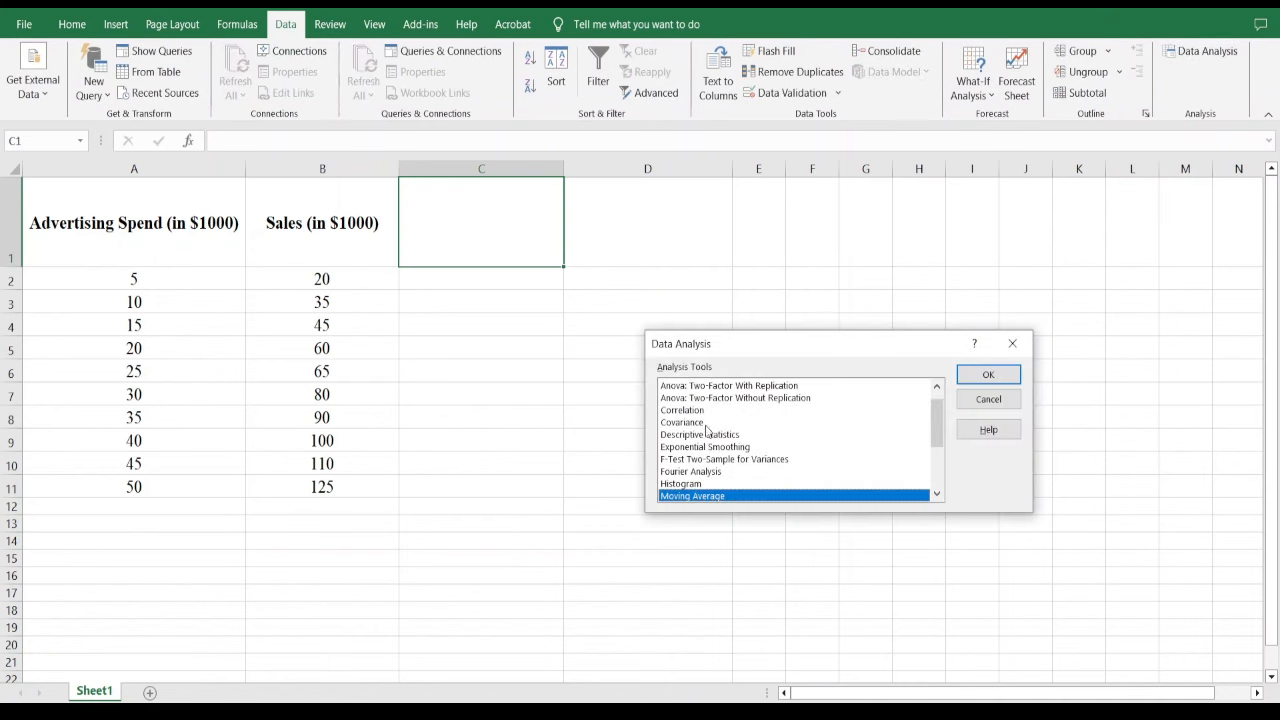
scroll(710, 440, down, 2)
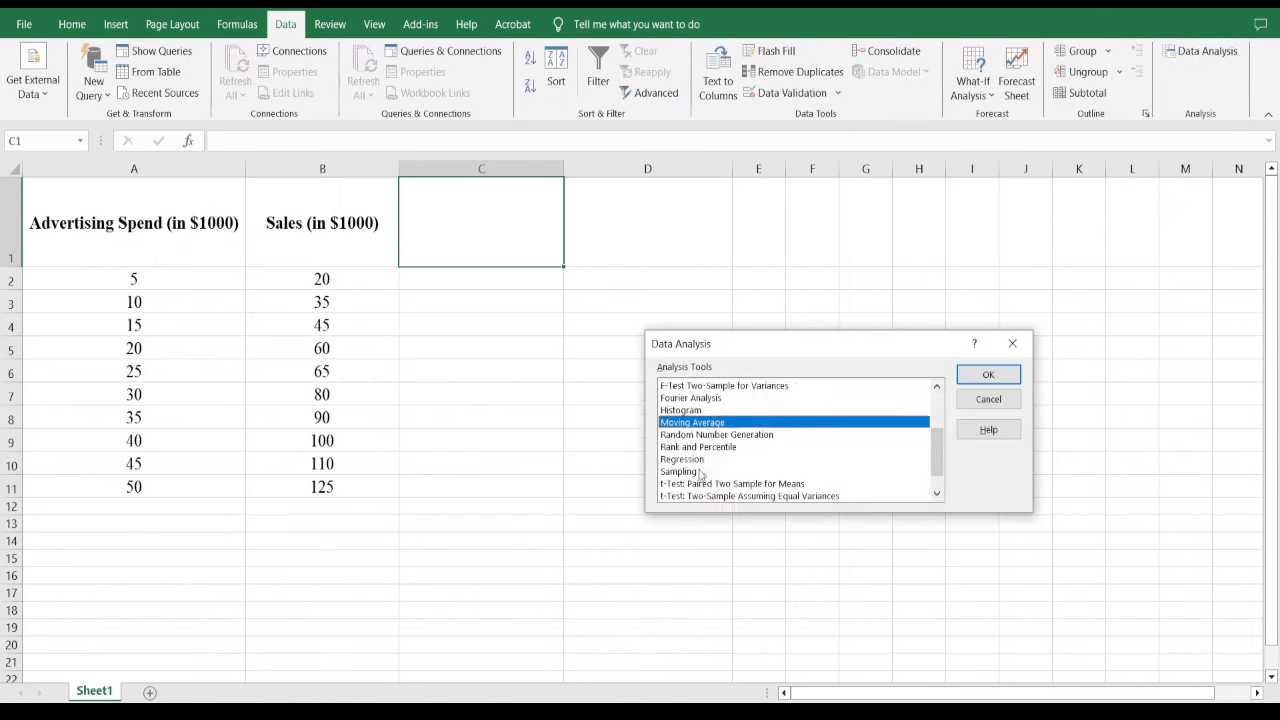
click(682, 459)
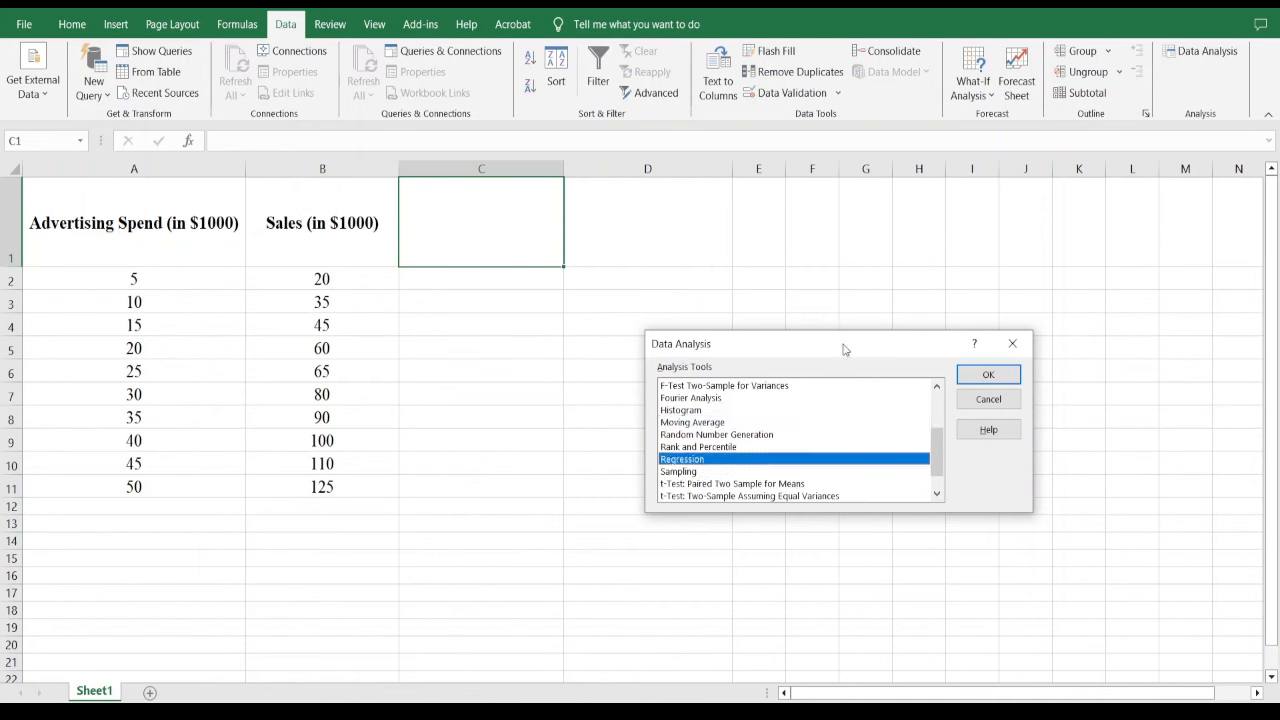
click(990, 375)
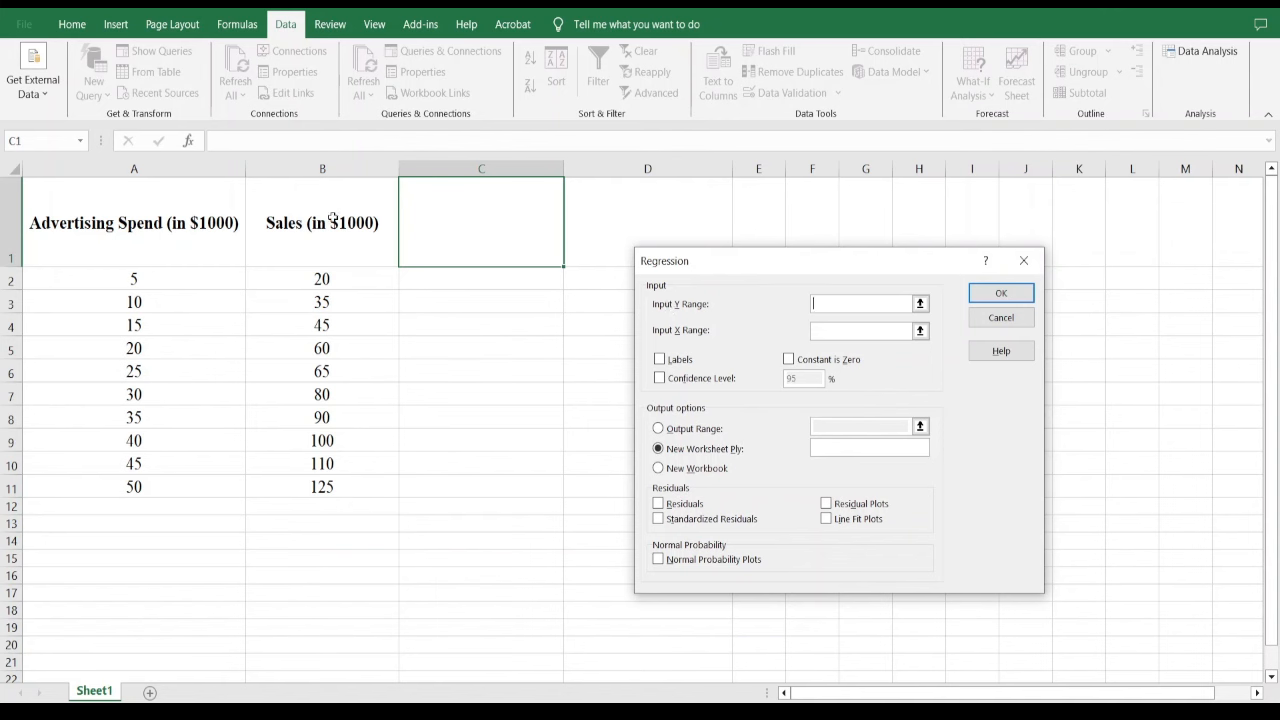
Set the regression's Y range to the sales data in B1:B11 and its X range to the advertising spend in A1:A11.
click(919, 303)
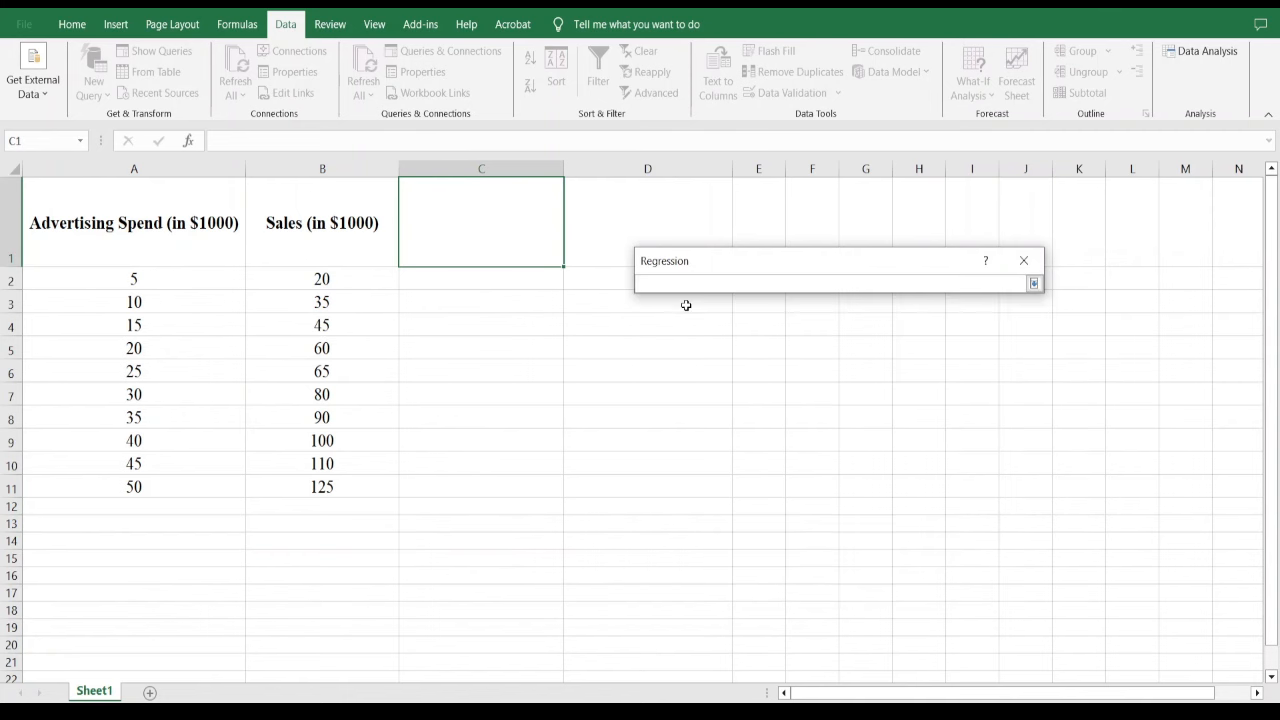
drag(330, 225, 334, 482)
click(1034, 284)
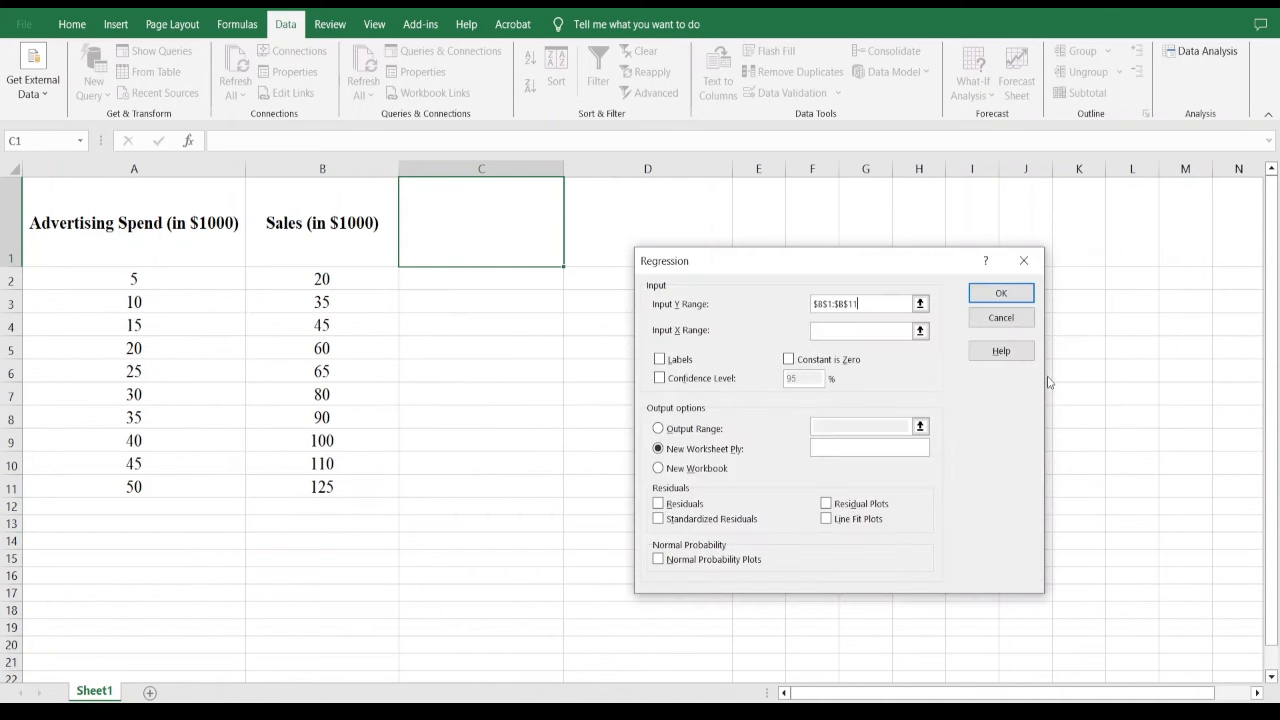
click(920, 331)
drag(122, 214, 130, 480)
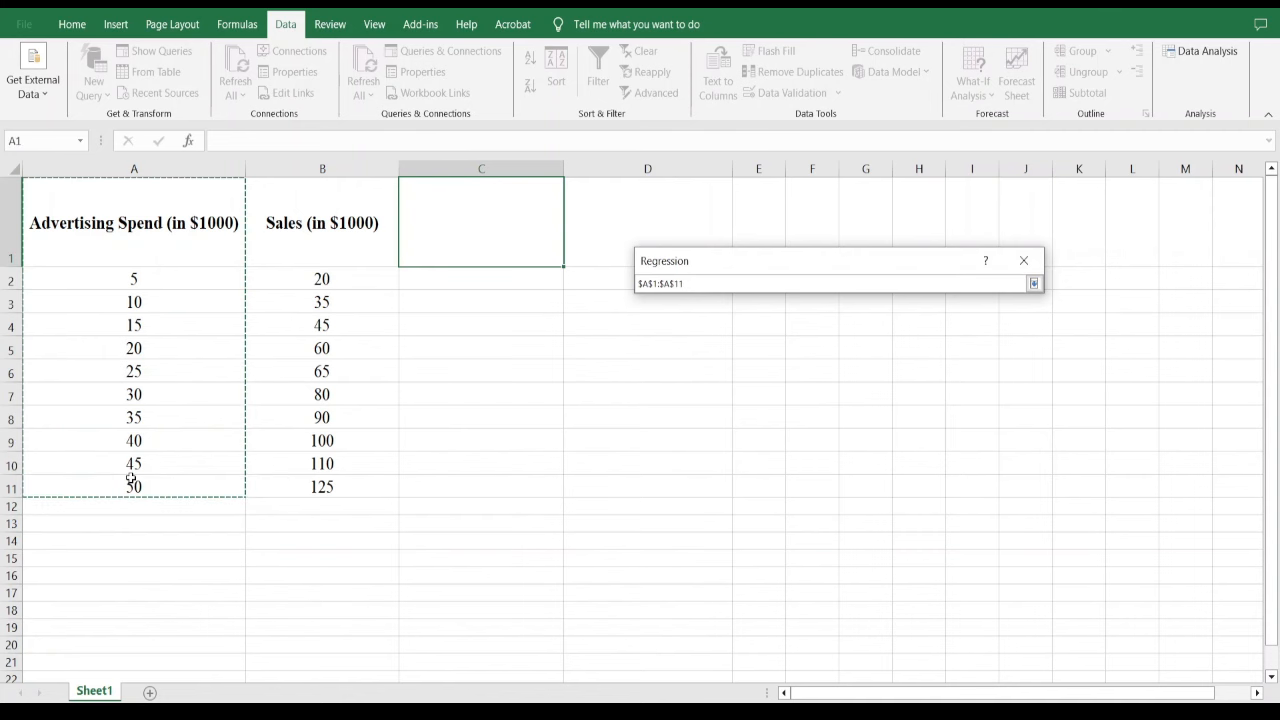
click(1034, 284)
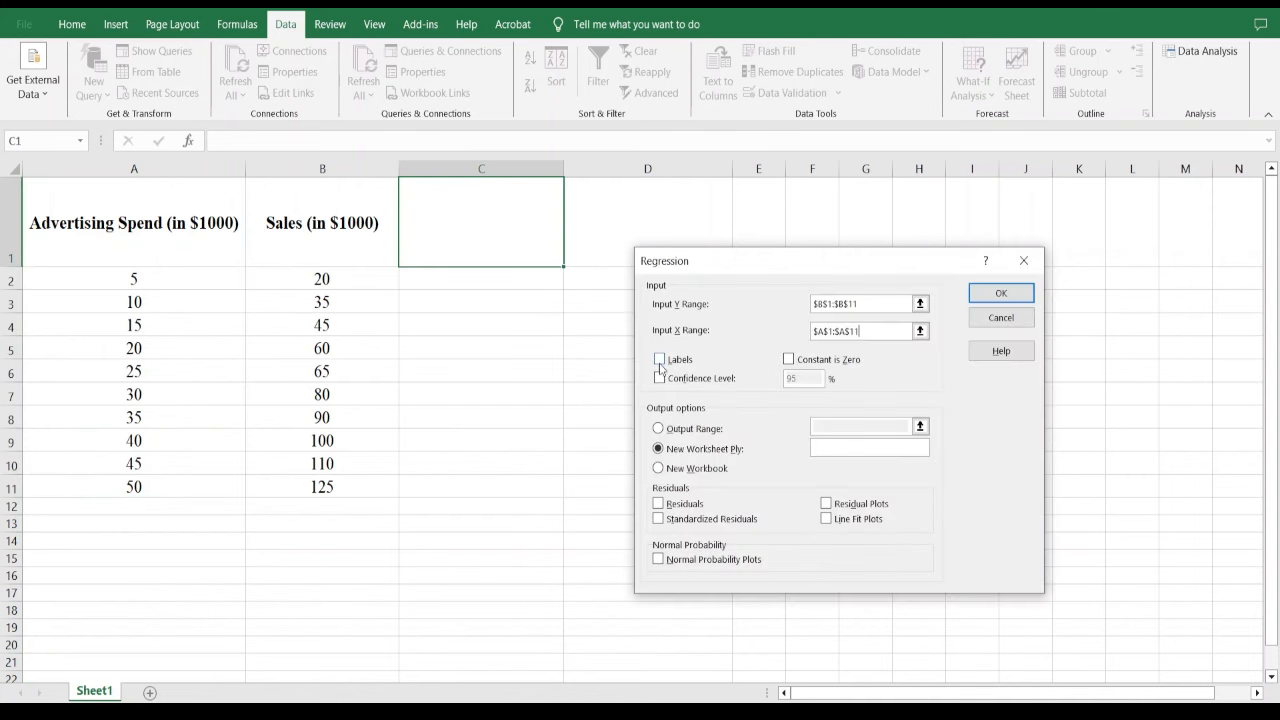
Mark the regression input as having labels and set the output range to cell C1.
click(659, 362)
click(659, 428)
click(920, 426)
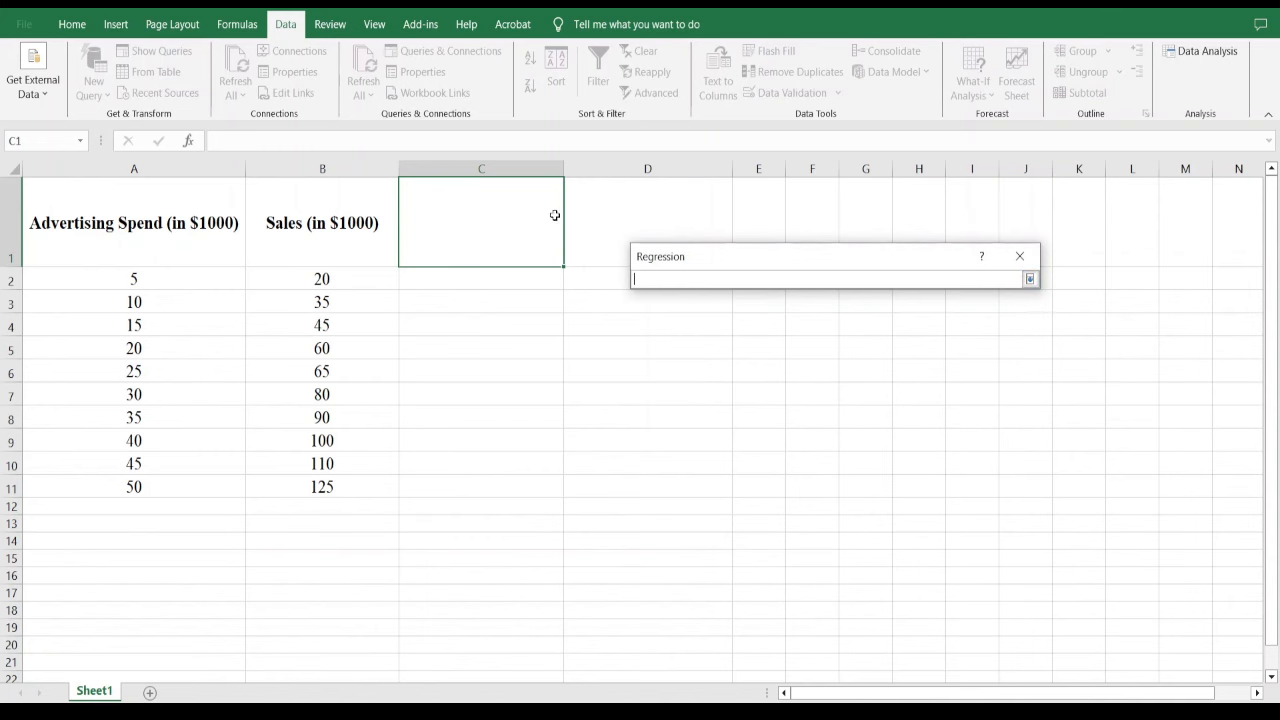
click(472, 217)
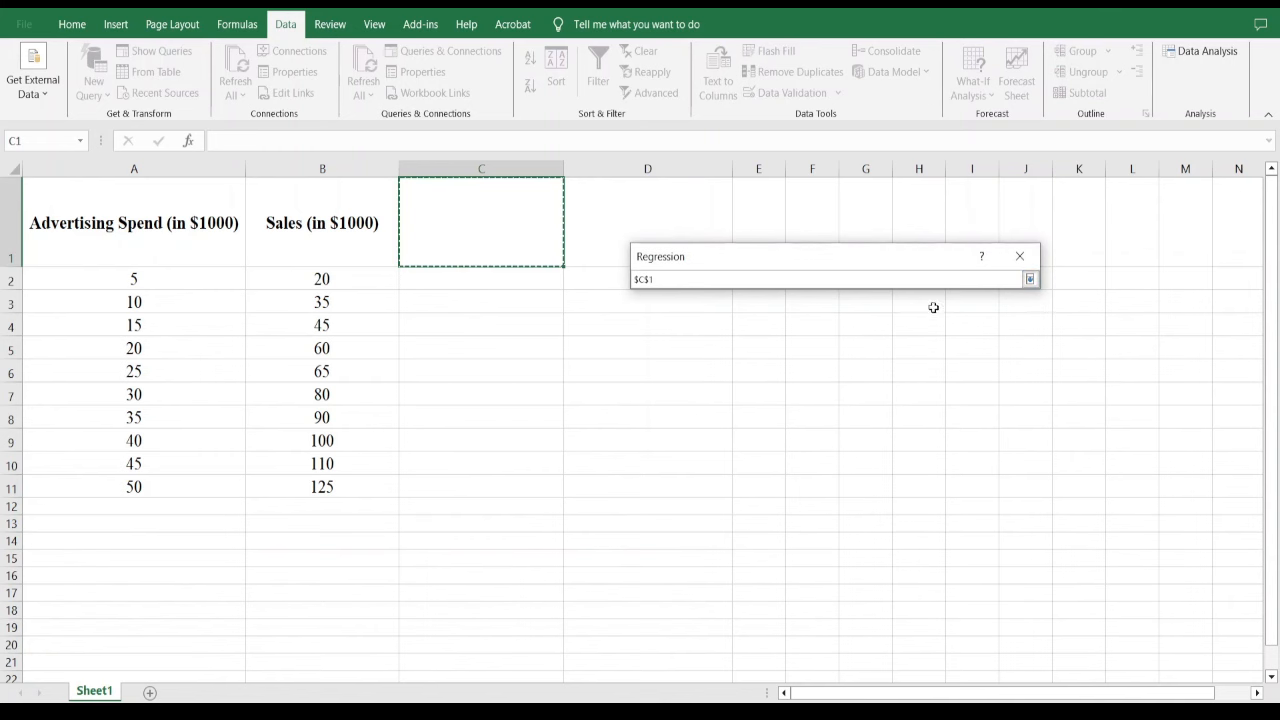
click(1029, 279)
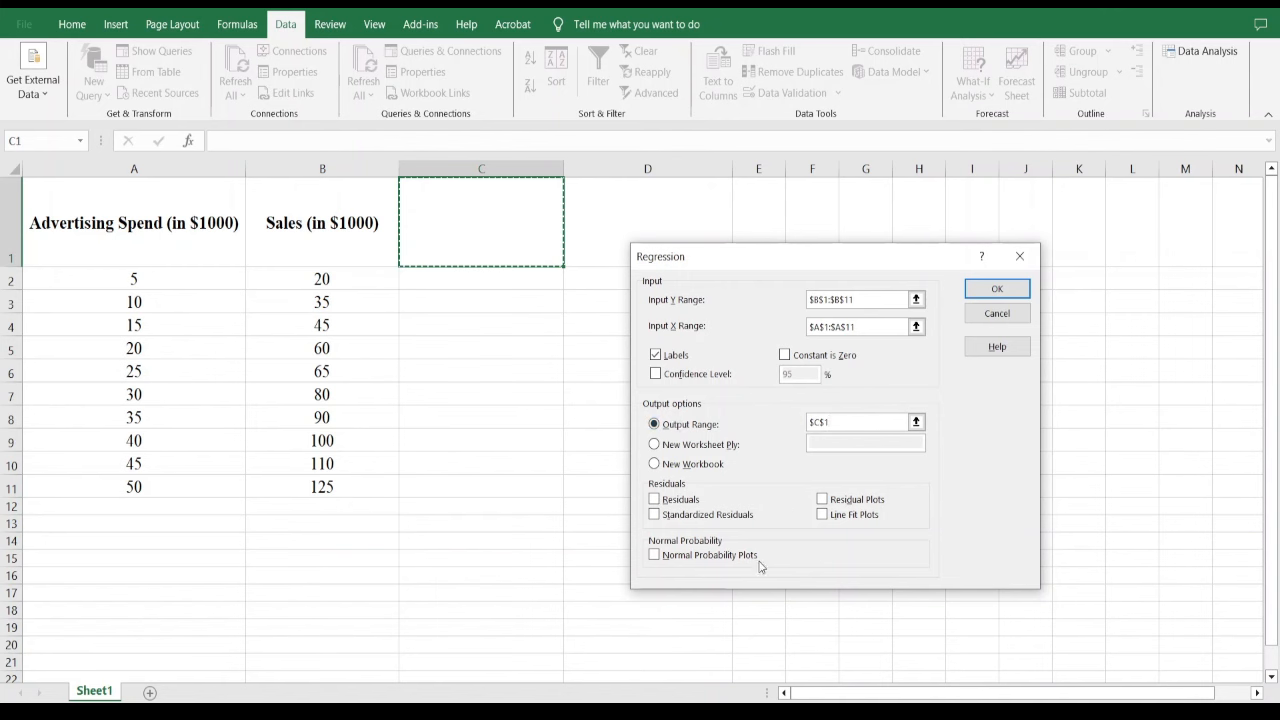
Include line fit plots and run the regression.
click(823, 515)
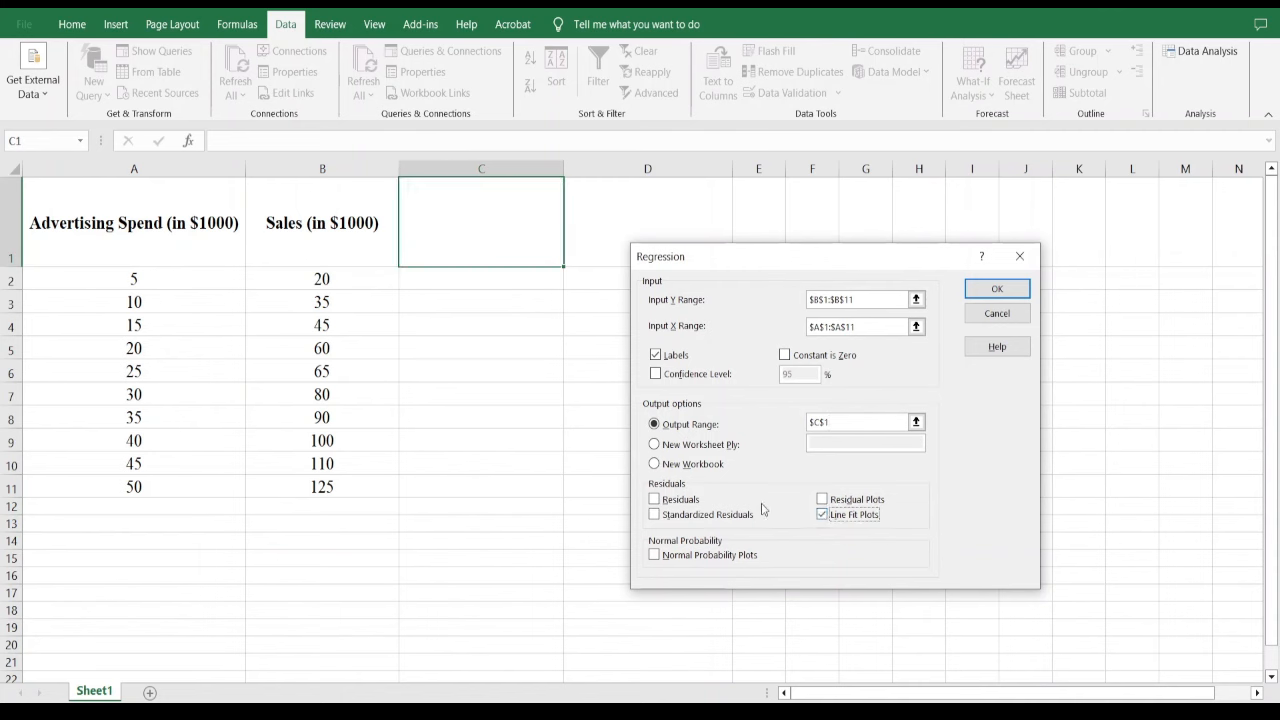
click(997, 290)
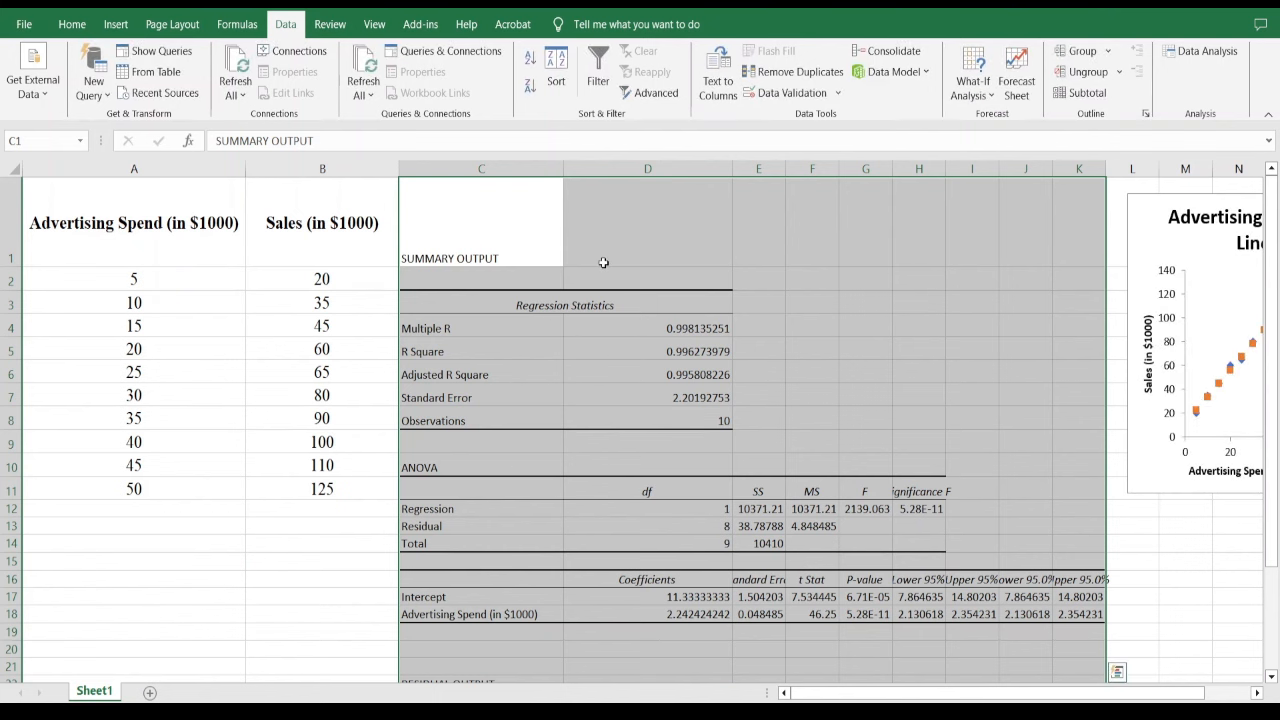
click(499, 238)
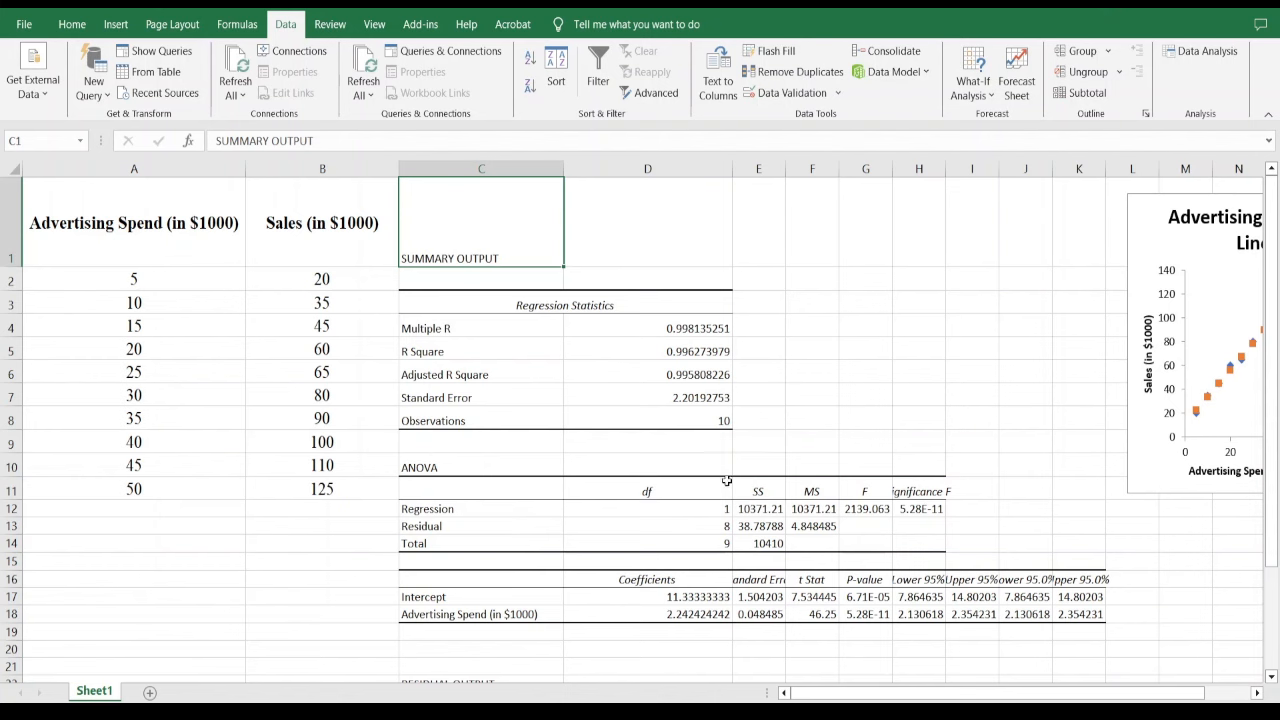
Widen the line fit plot on both sides so it spans from about column J to column T.
scroll(530, 523, down, 3)
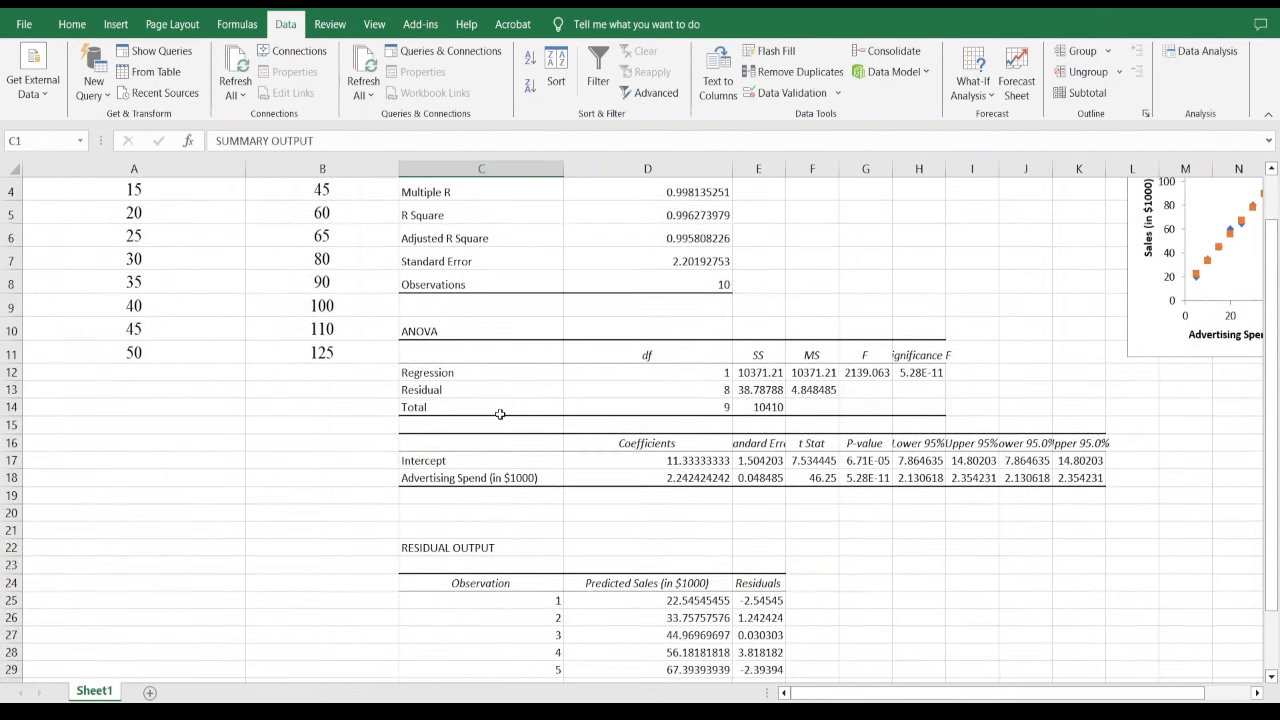
scroll(507, 423, up, 3)
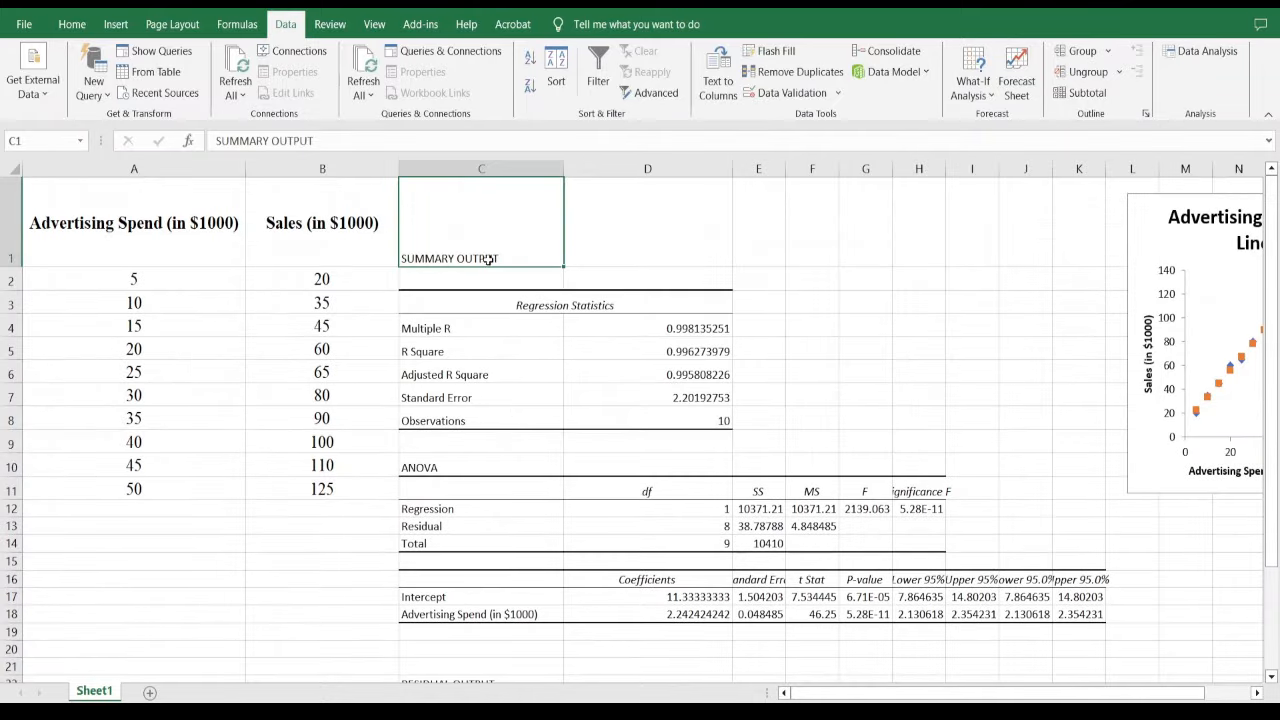
drag(766, 692, 690, 697)
click(972, 260)
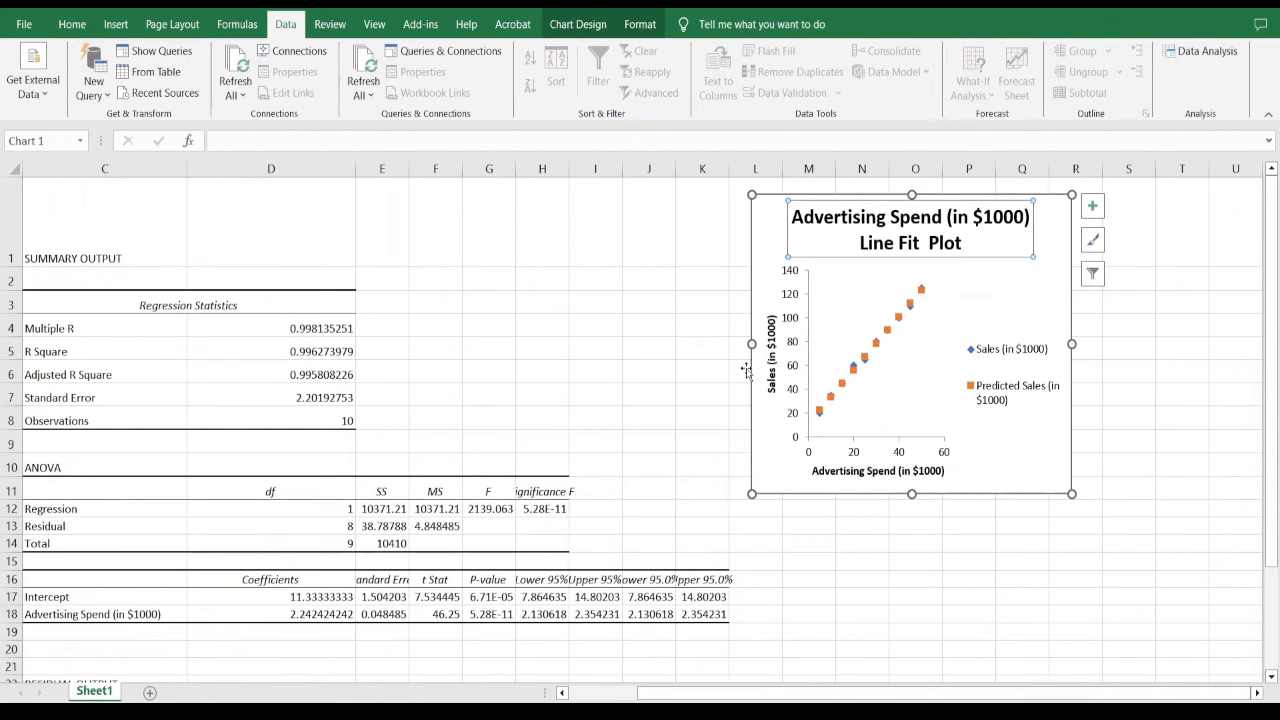
drag(752, 347, 646, 351)
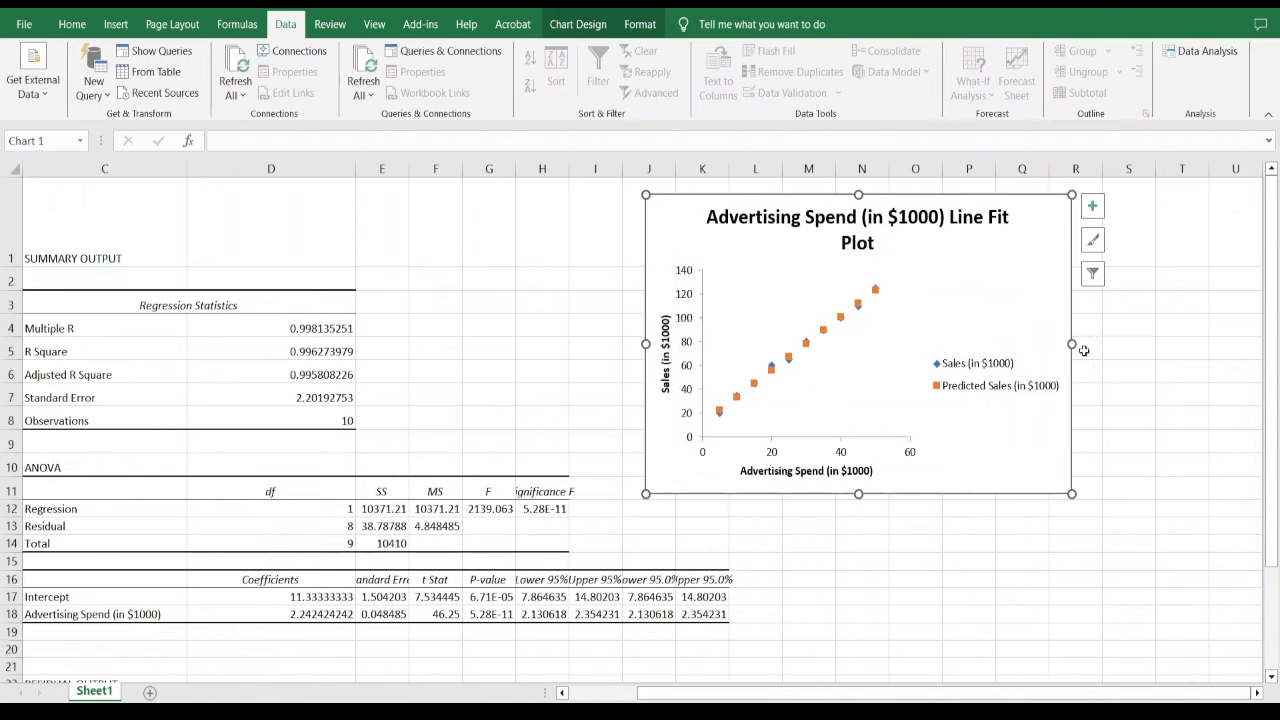
drag(1071, 344, 1189, 348)
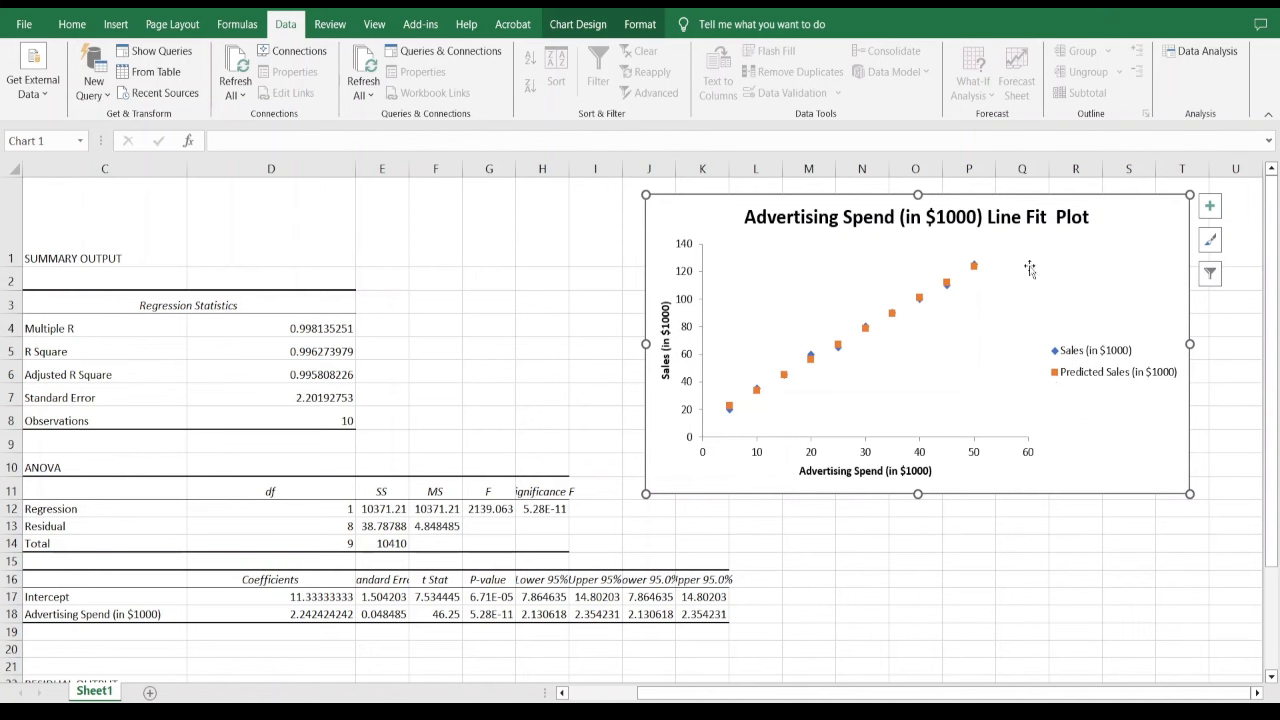
Add a trendline to the line fit plot based on the Predicted Sales (in $1000) series.
click(1209, 210)
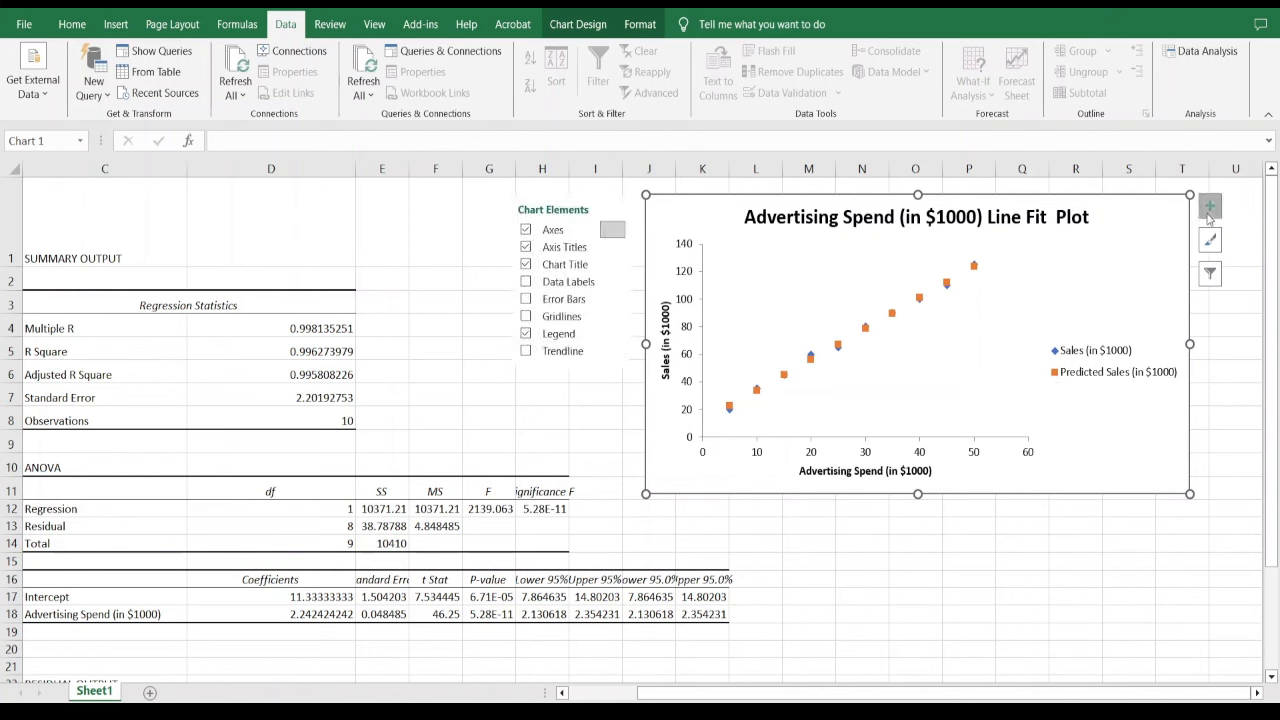
click(526, 352)
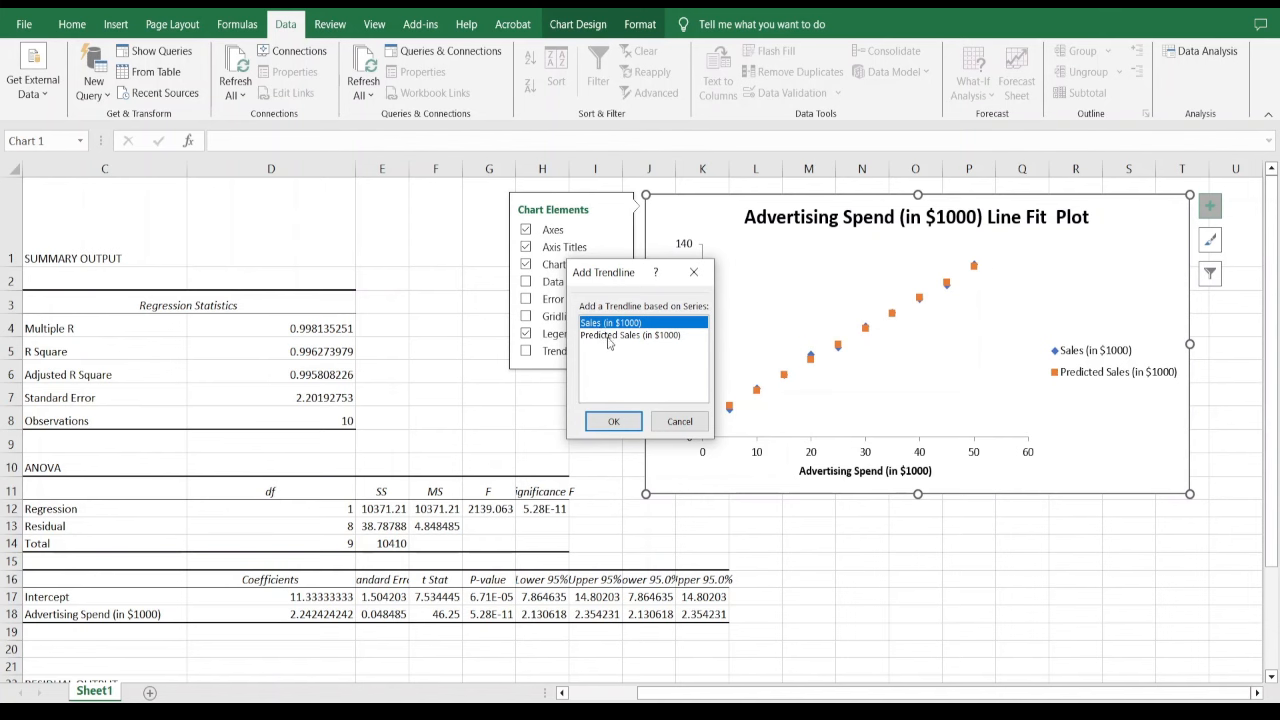
click(608, 336)
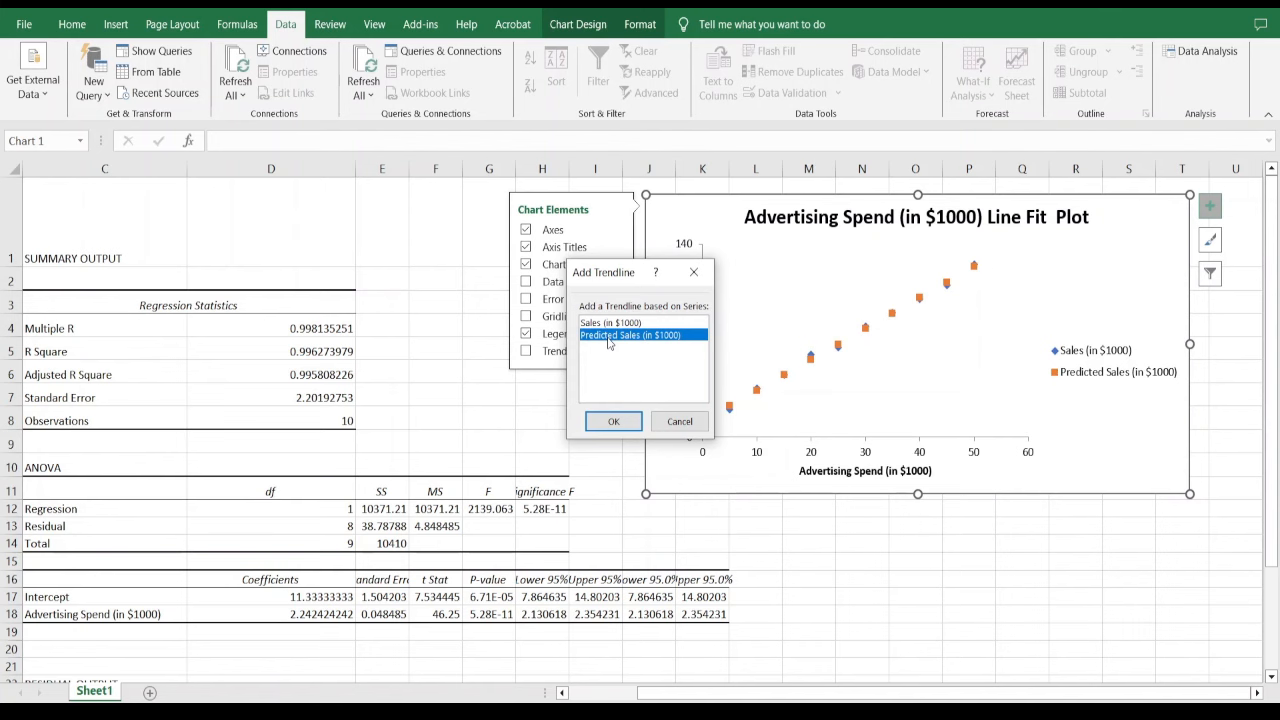
click(614, 421)
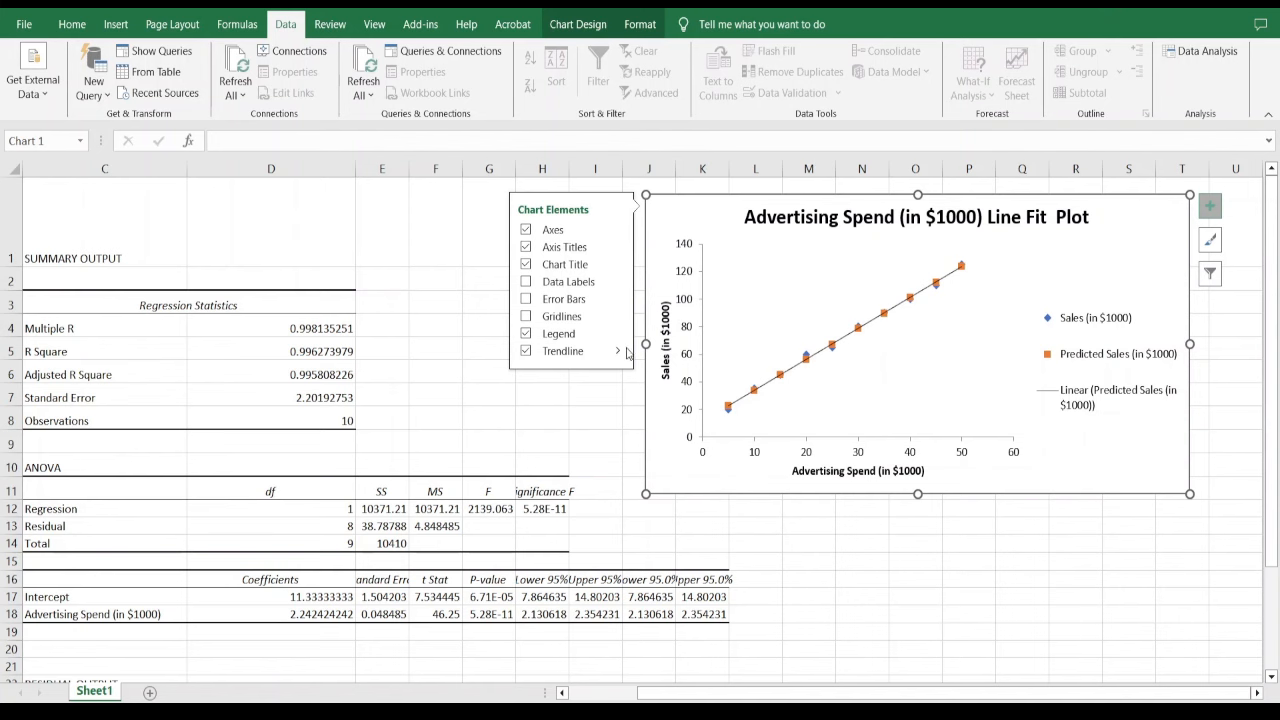
Add another trendline based on the Predicted Sales (in $1000) series through the additional trendline options.
click(620, 357)
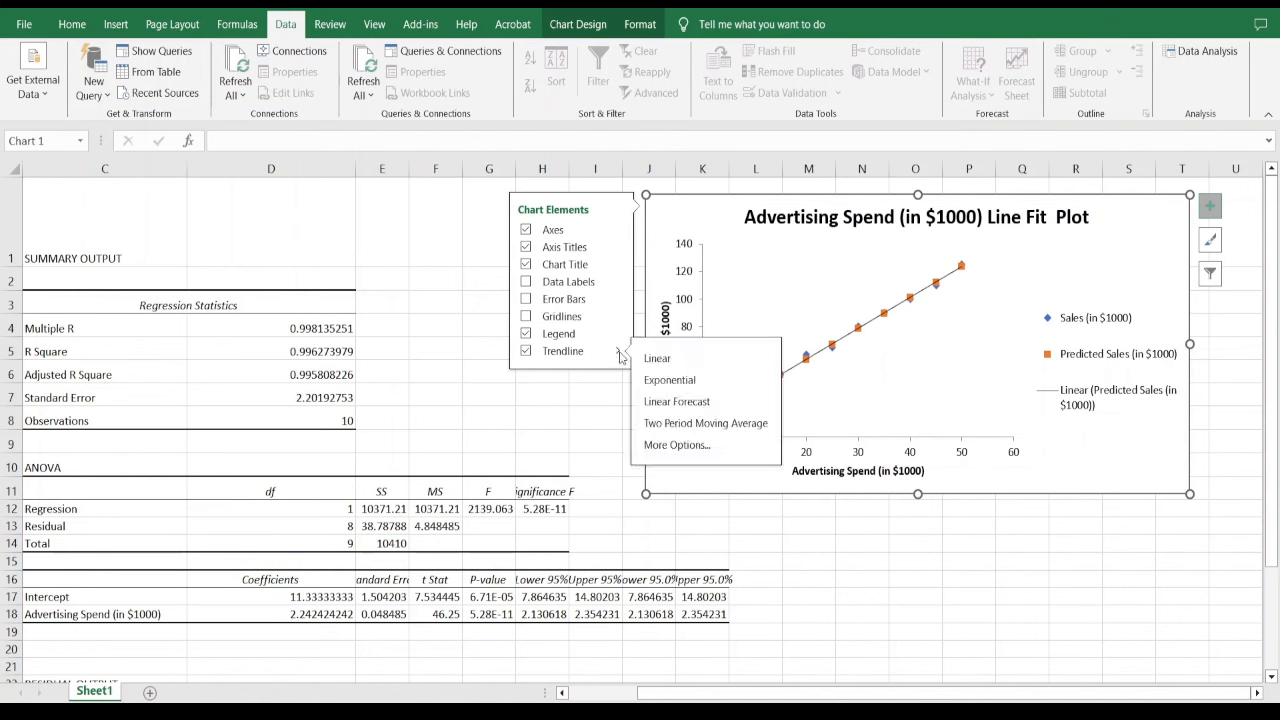
click(676, 445)
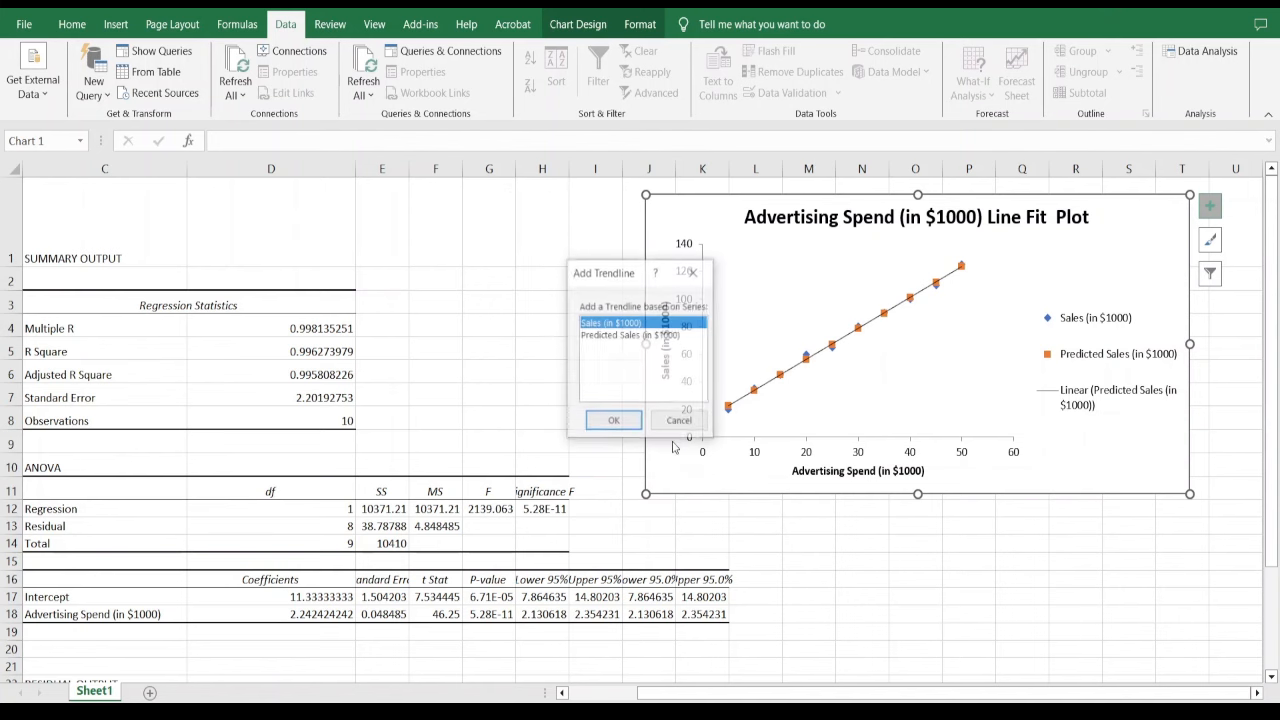
click(615, 337)
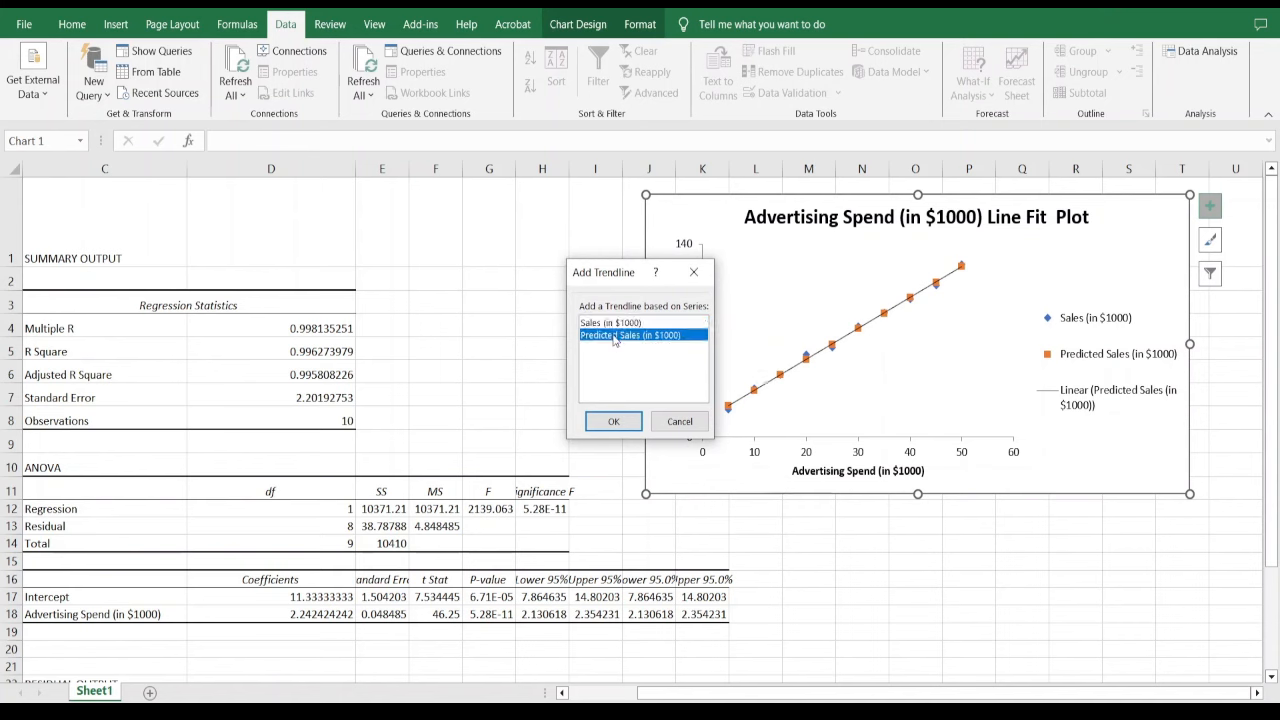
click(614, 421)
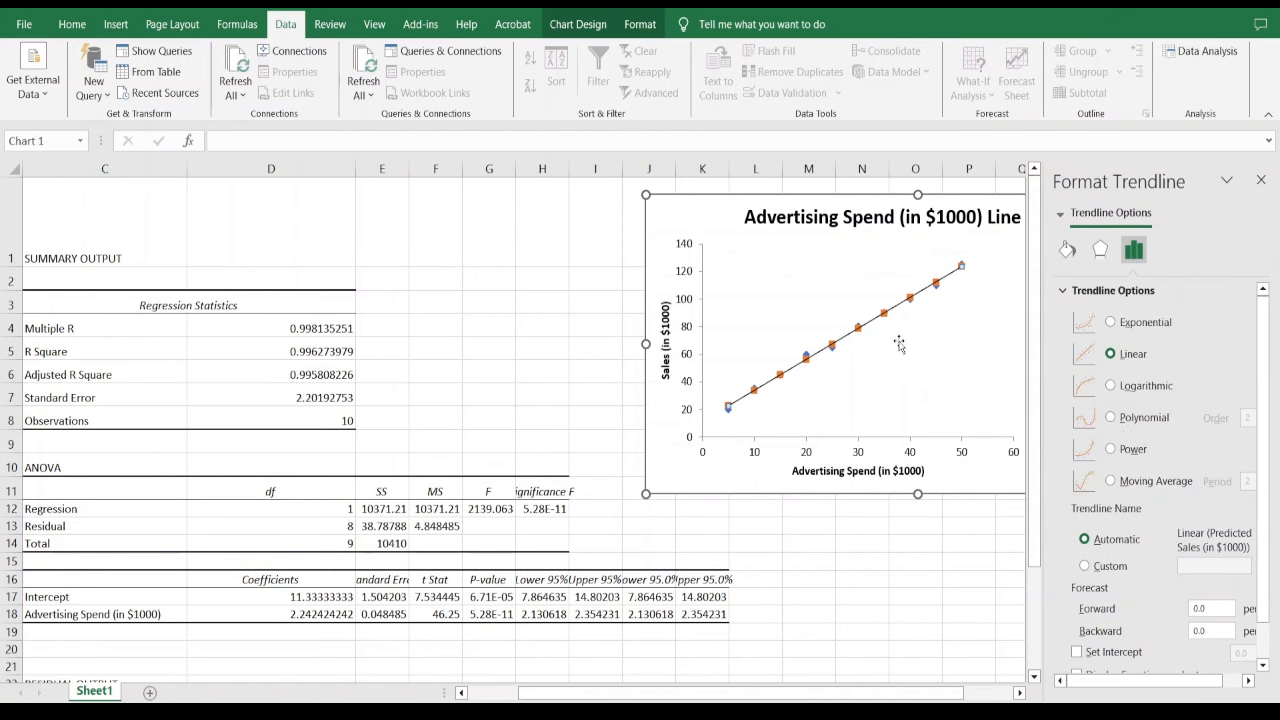
Display the linear trendline's equation on the chart and close the trendline formatting options.
scroll(1158, 561, down, 1)
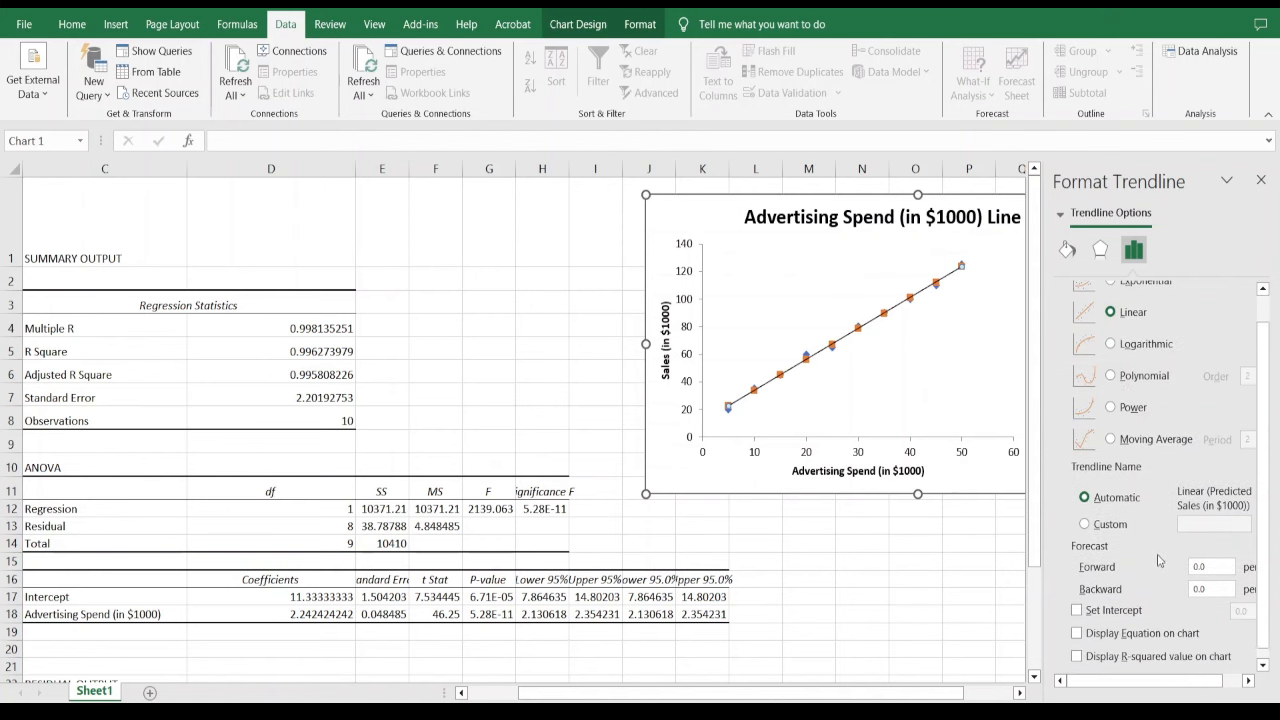
click(1077, 634)
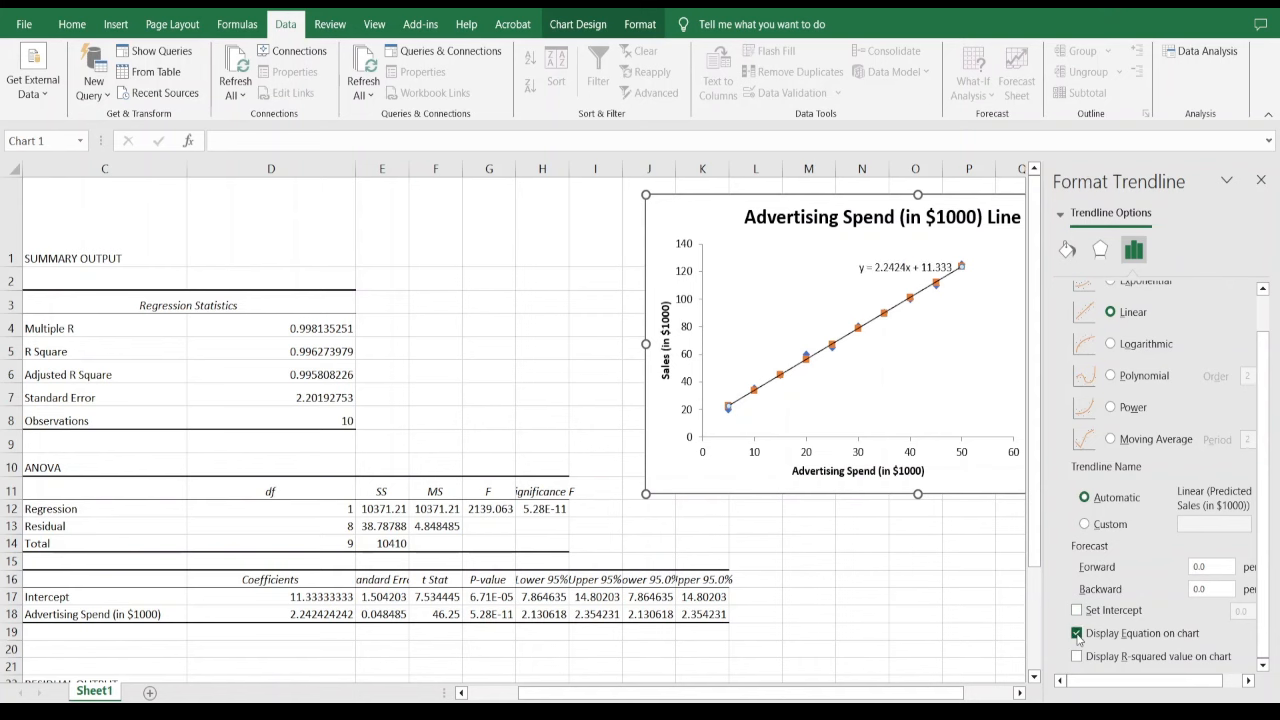
click(1268, 178)
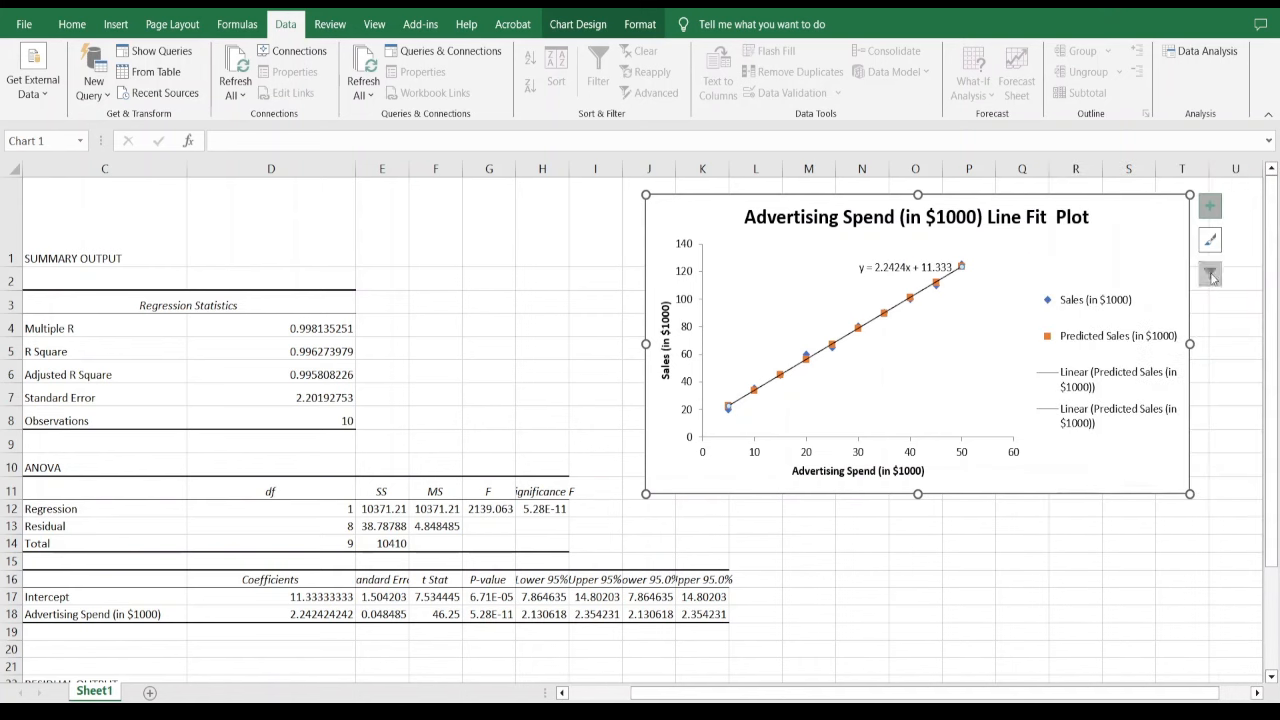
Format the trendline equation label as bold 18-point Times New Roman and move it to the plot's upper left, clear of the line.
click(862, 267)
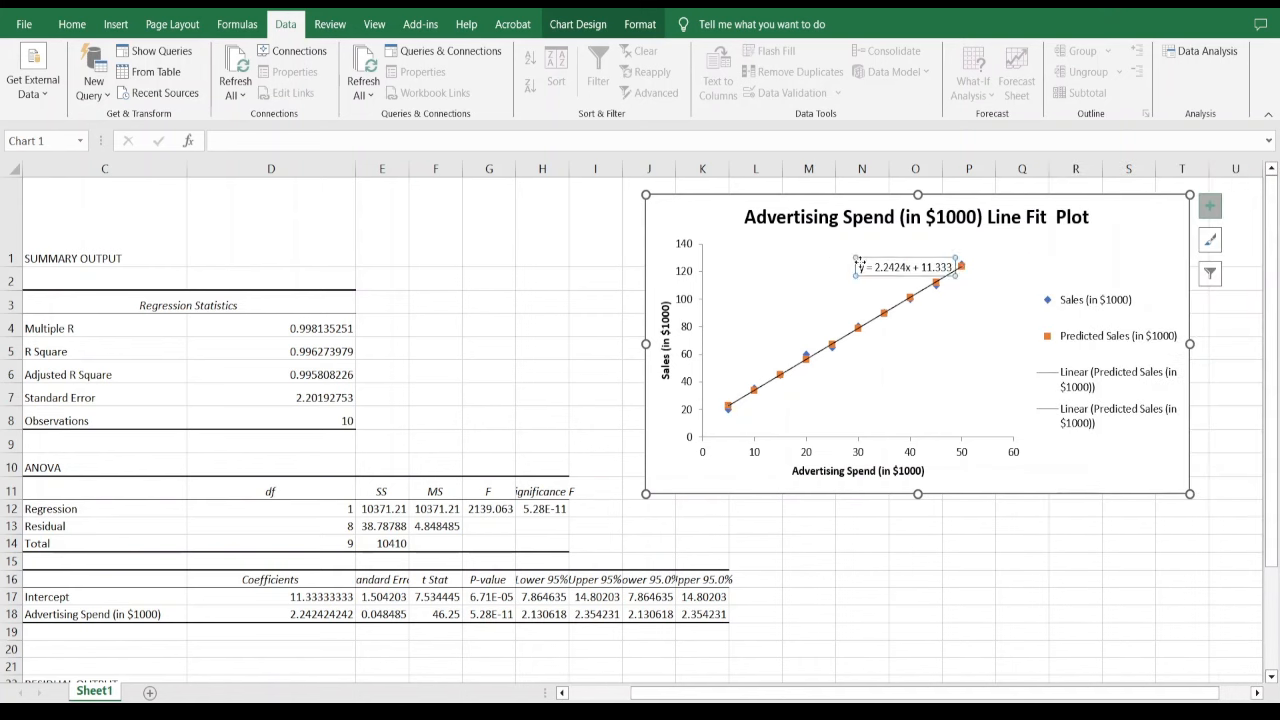
click(73, 25)
click(150, 59)
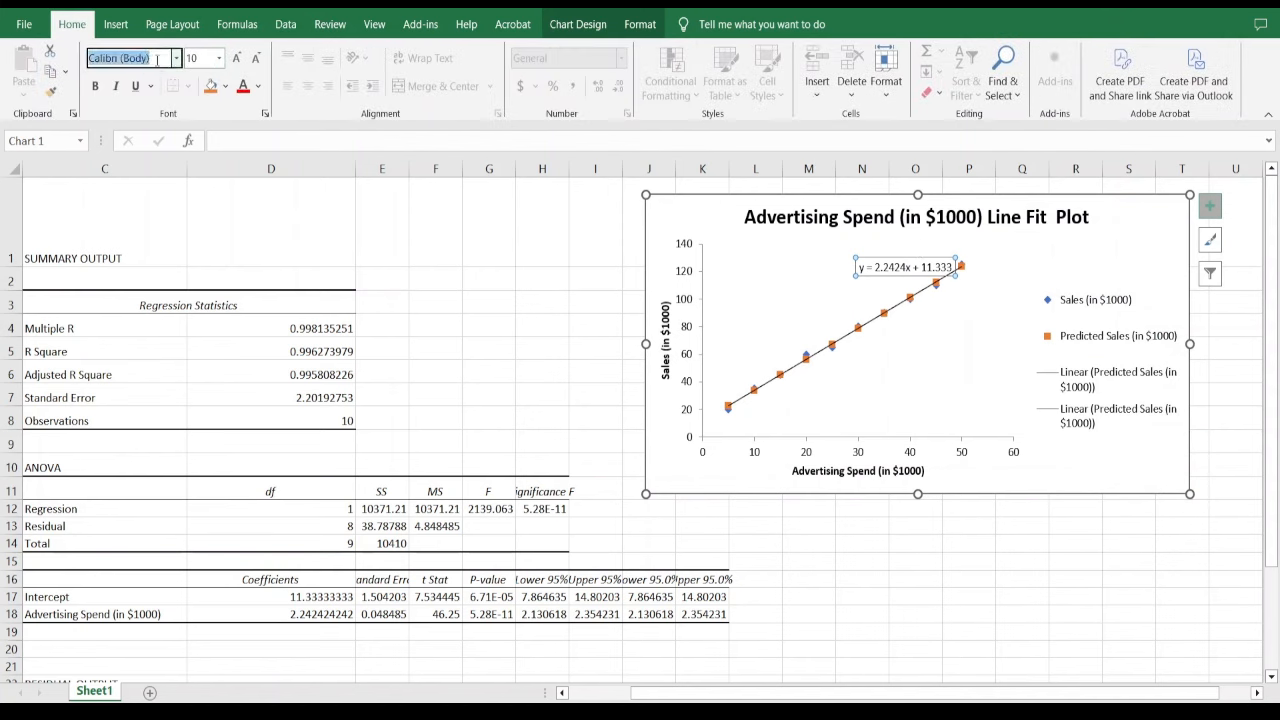
text(t)
key(Return)
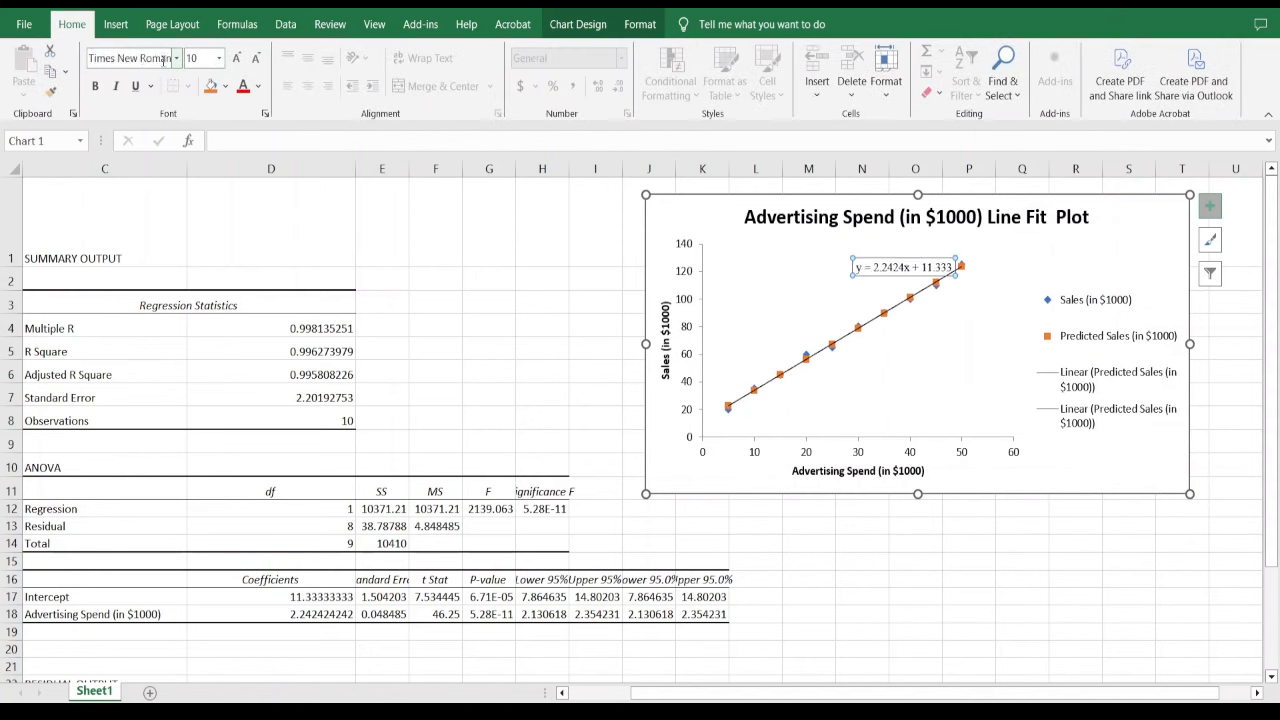
click(205, 58)
text(18)
key(Return)
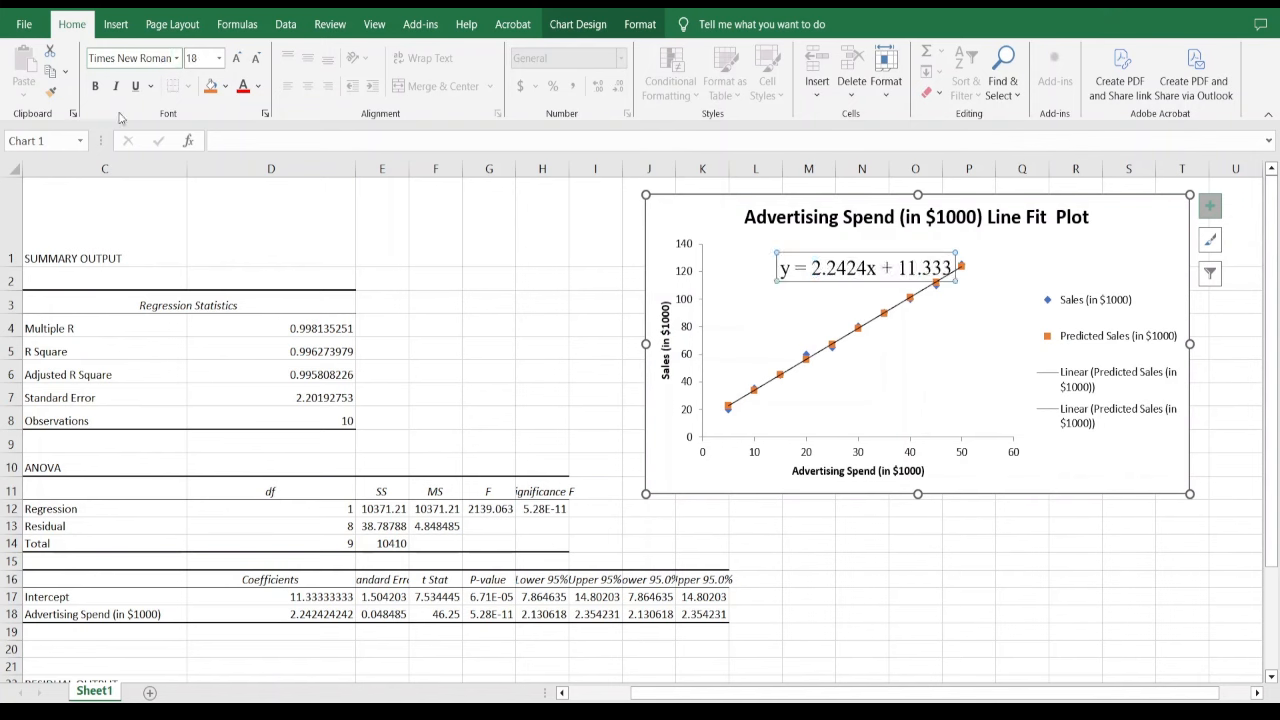
key(ctrl+b)
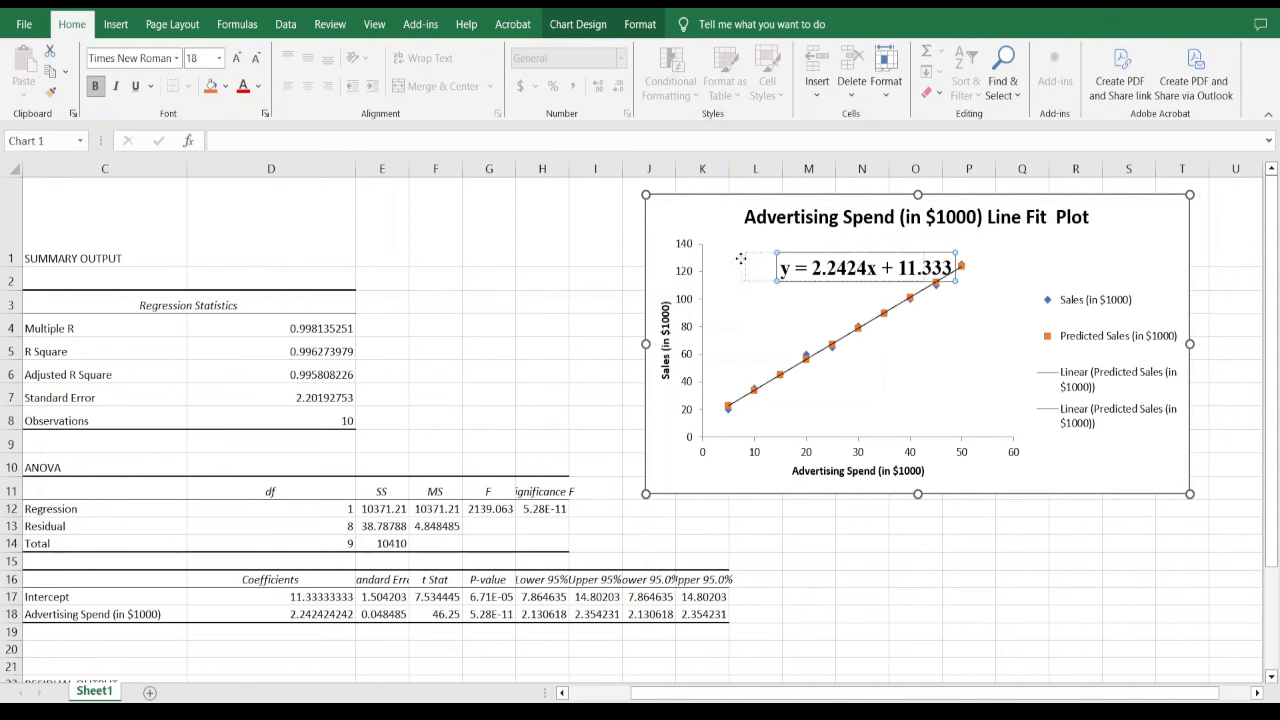
drag(811, 270, 760, 268)
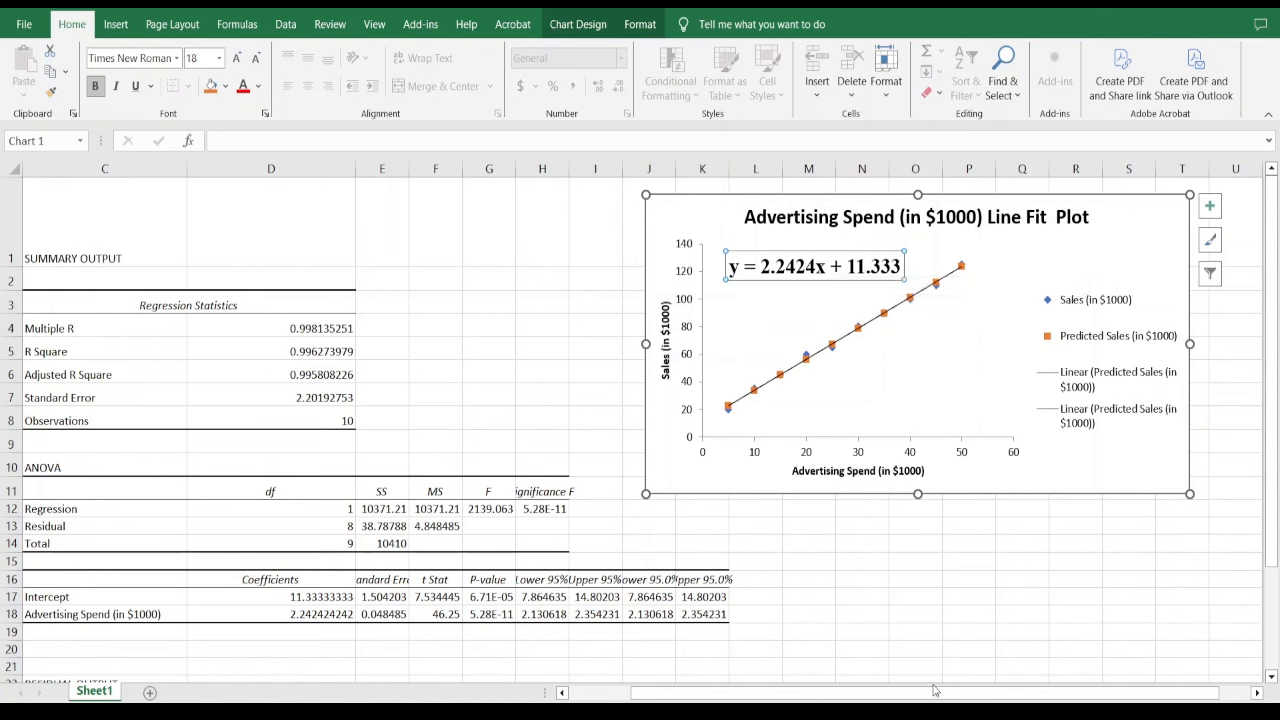
click(840, 575)
Try to copy the selected equation label from the chart into cell A15, and undo the paste.
click(788, 266)
drag(730, 694, 664, 697)
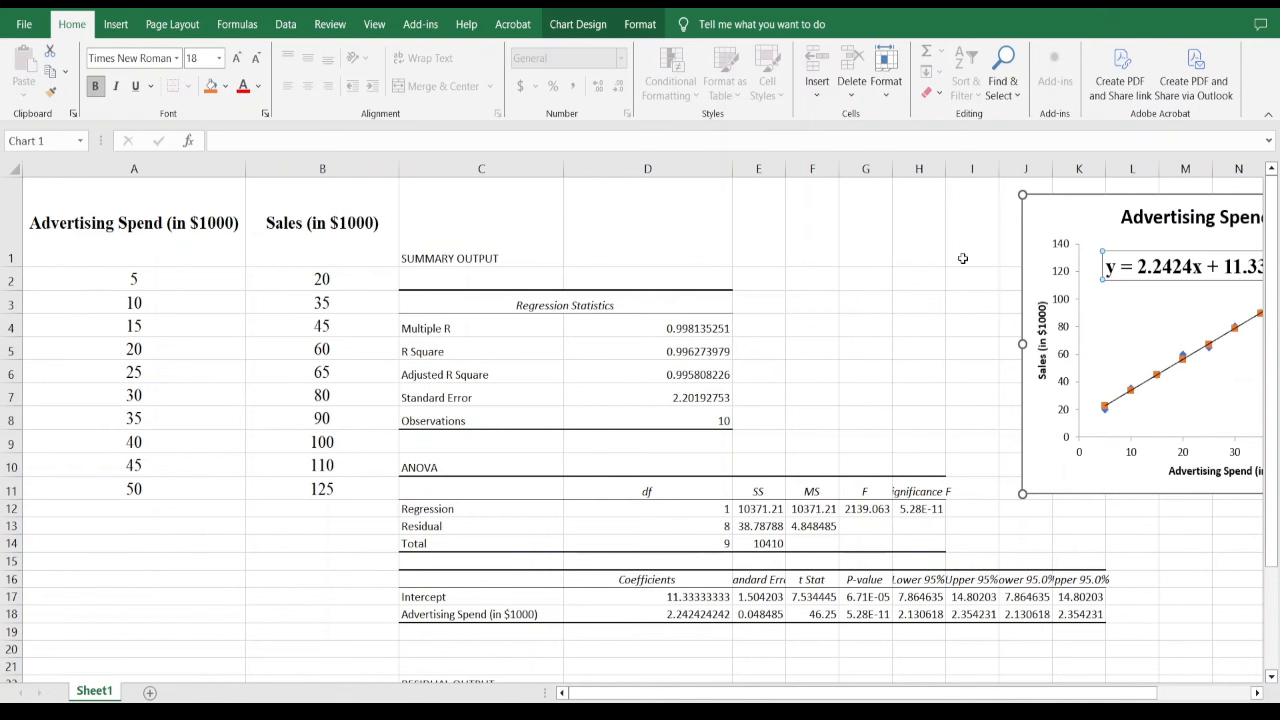
drag(1008, 692, 1060, 688)
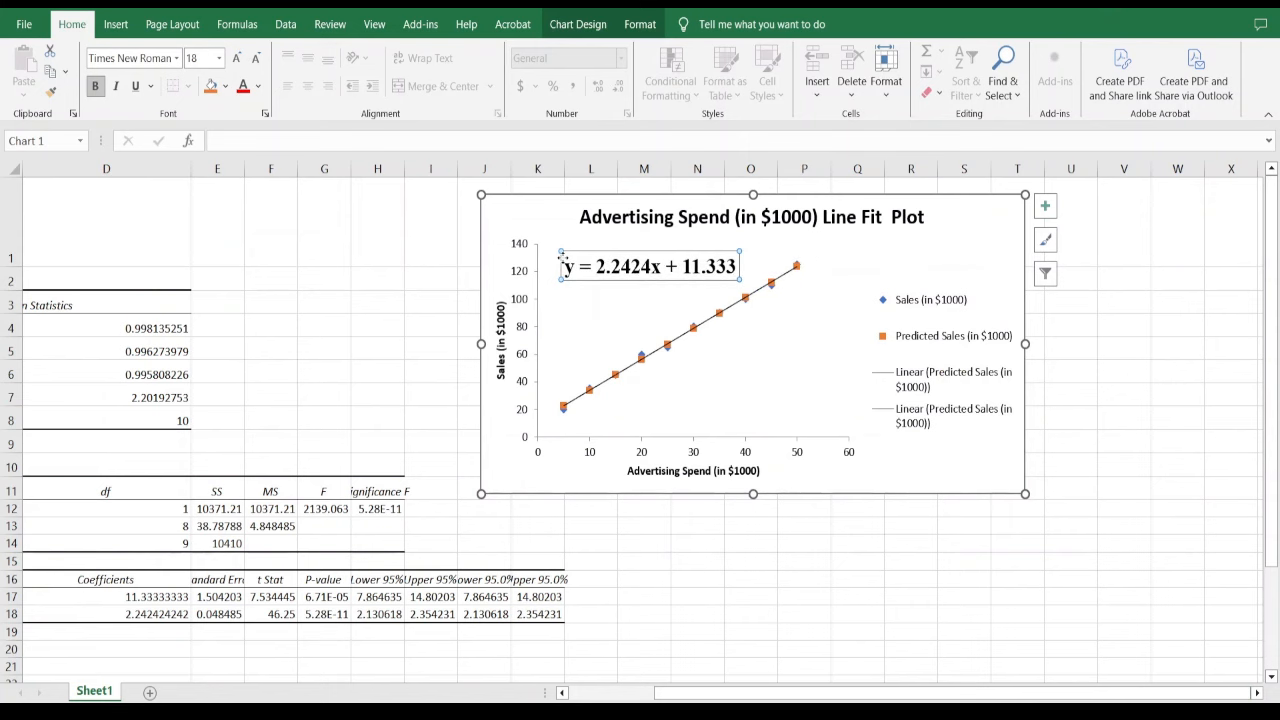
key(ctrl+c)
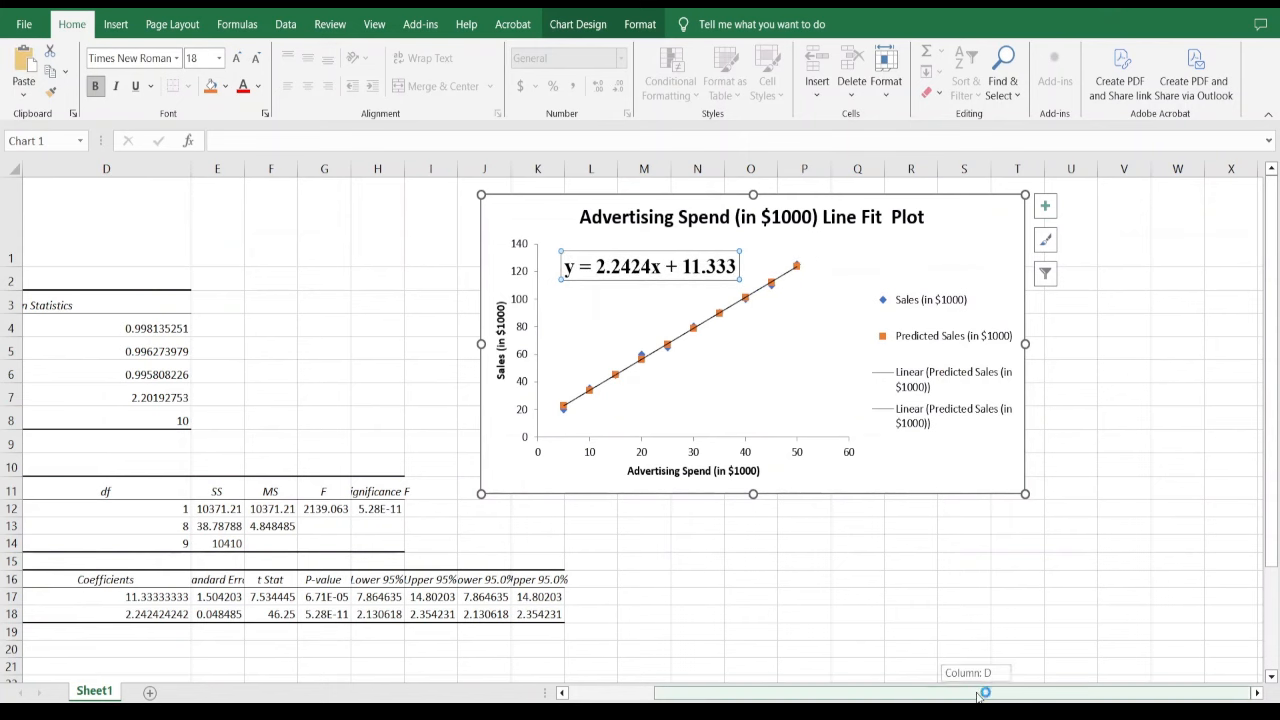
drag(983, 695, 895, 695)
click(114, 562)
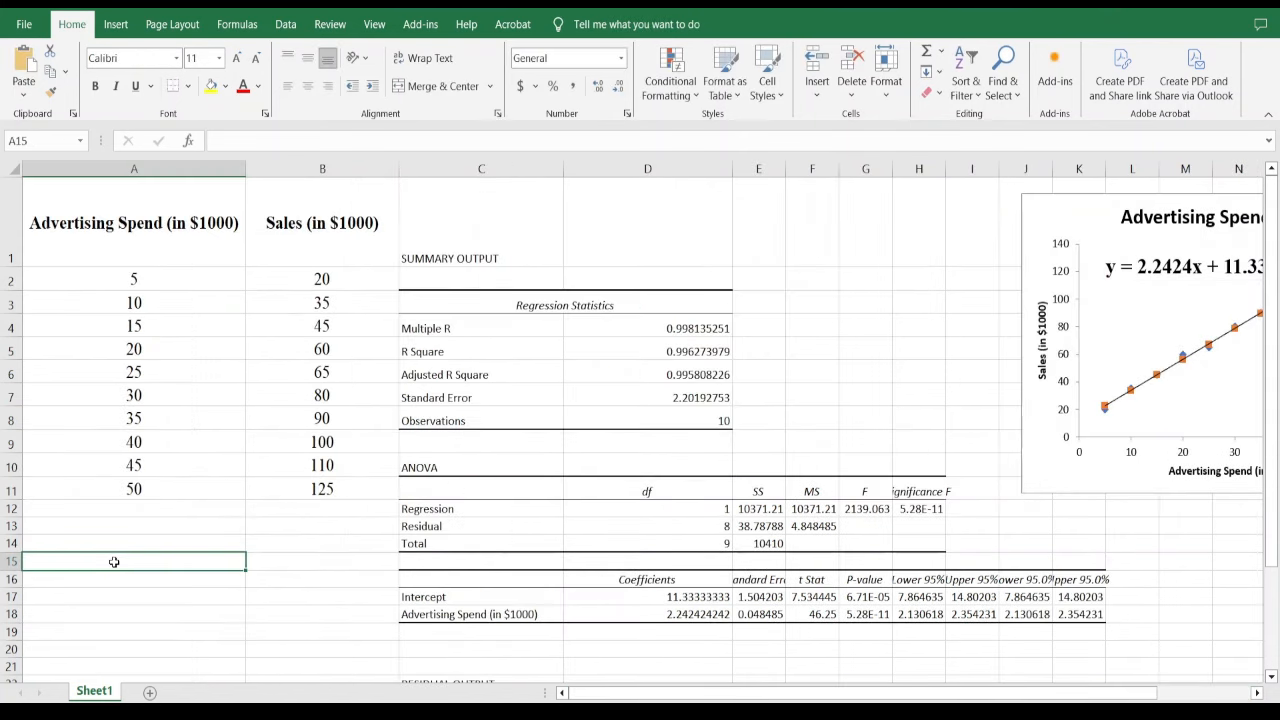
key(ctrl+v)
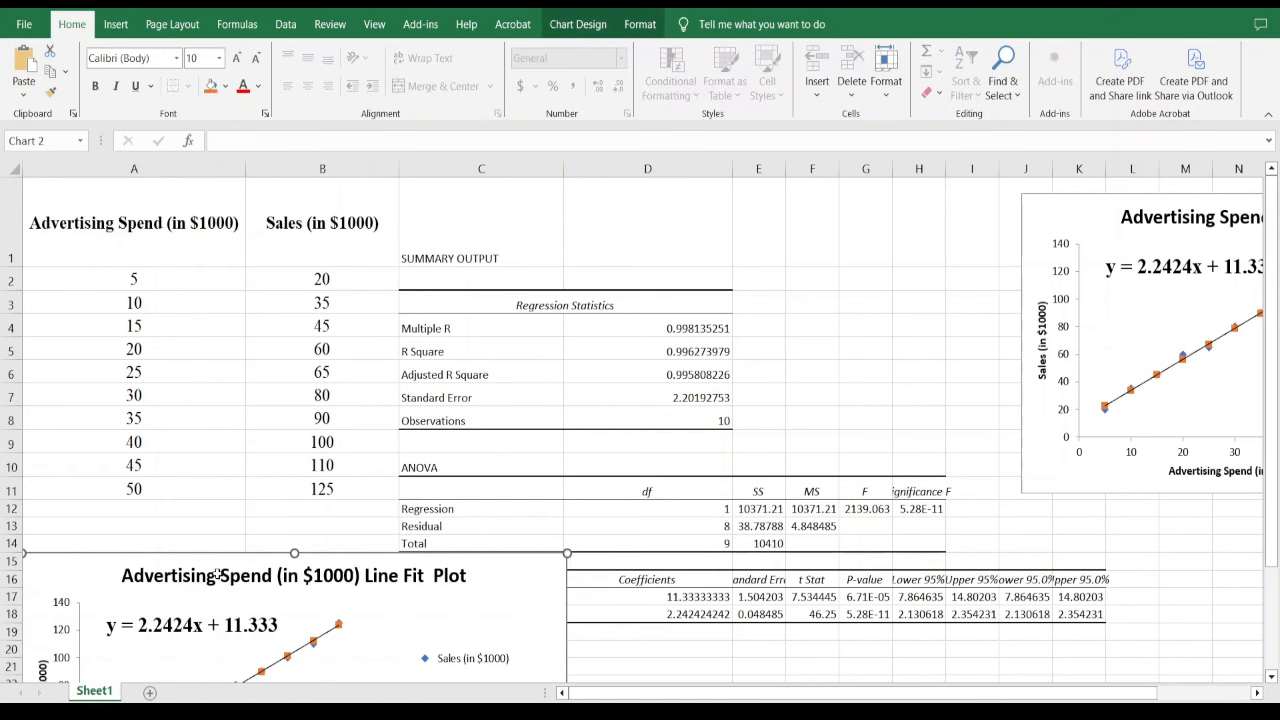
key(ctrl+z)
Copy the text of the trendline equation from its chart label into cell A14.
click(1110, 265)
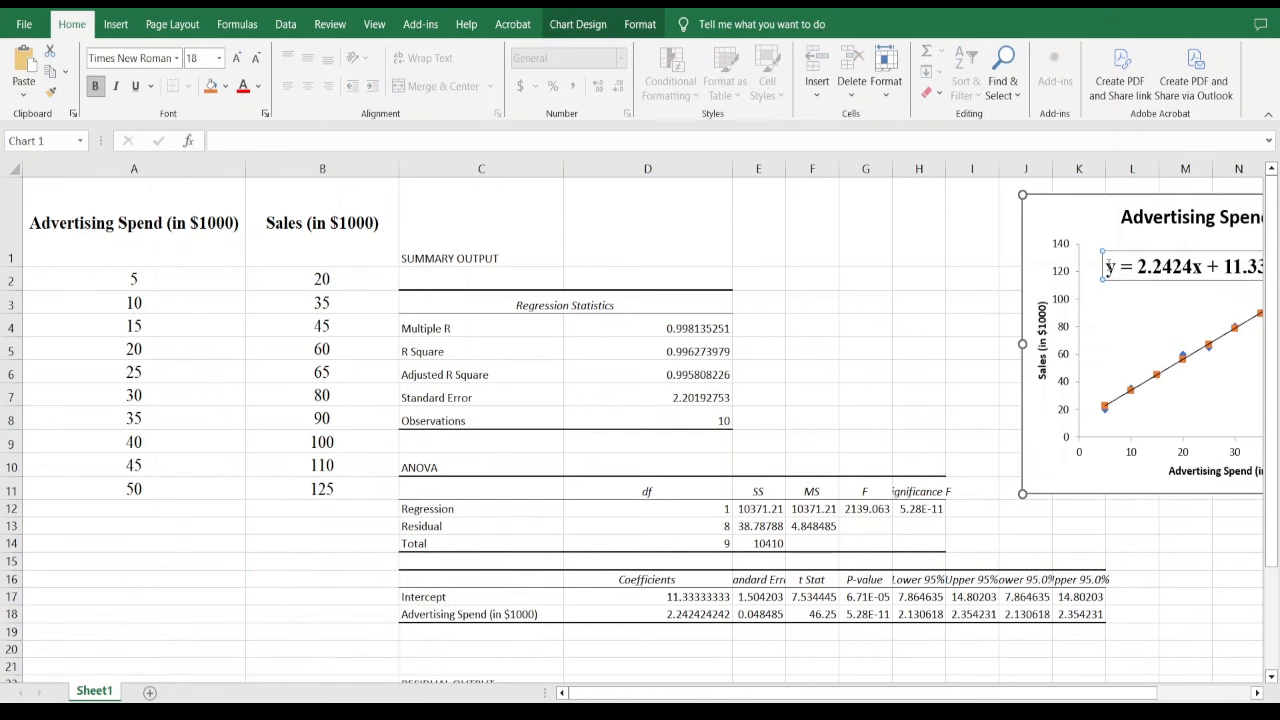
drag(1069, 692, 1152, 692)
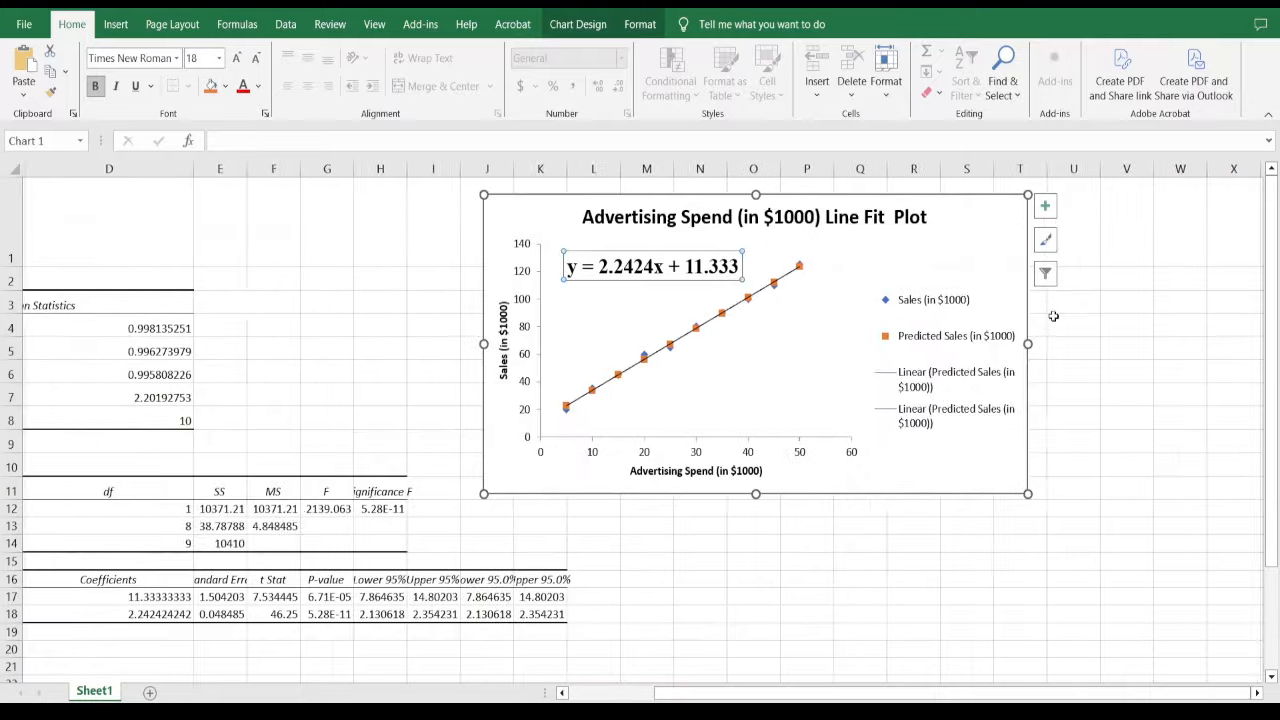
drag(566, 268, 738, 268)
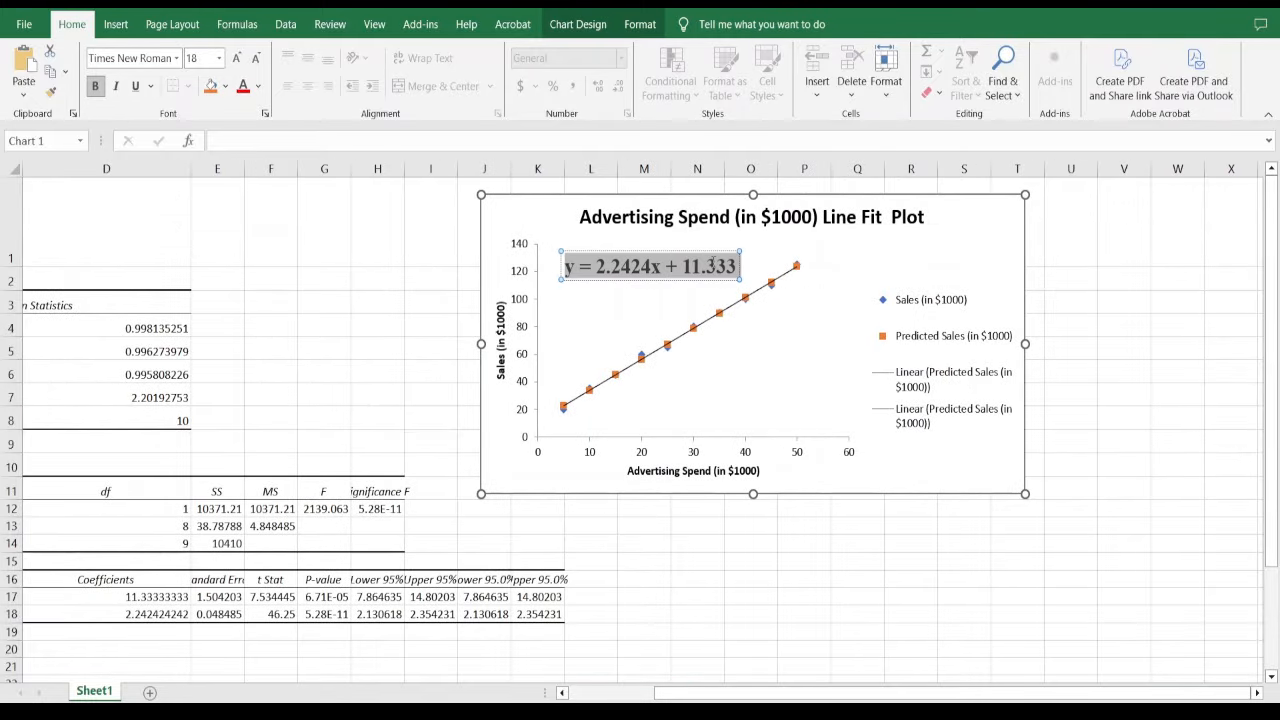
click(770, 583)
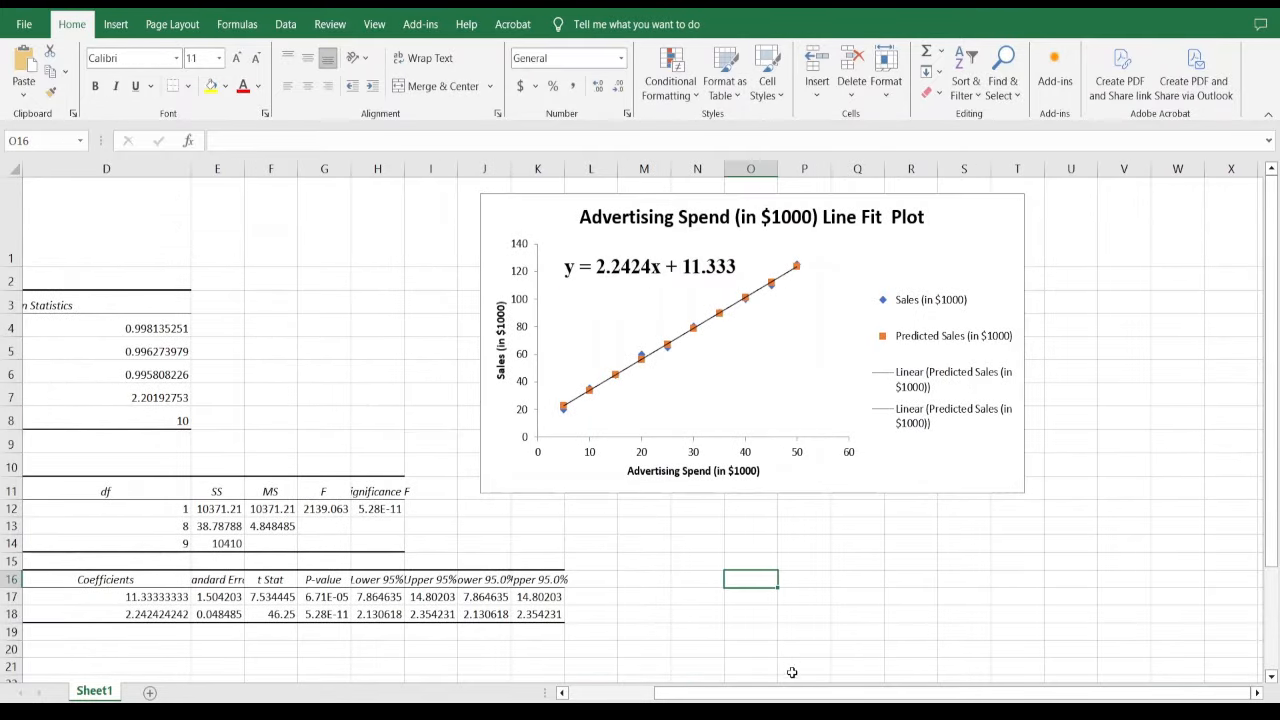
drag(797, 693, 620, 693)
click(76, 544)
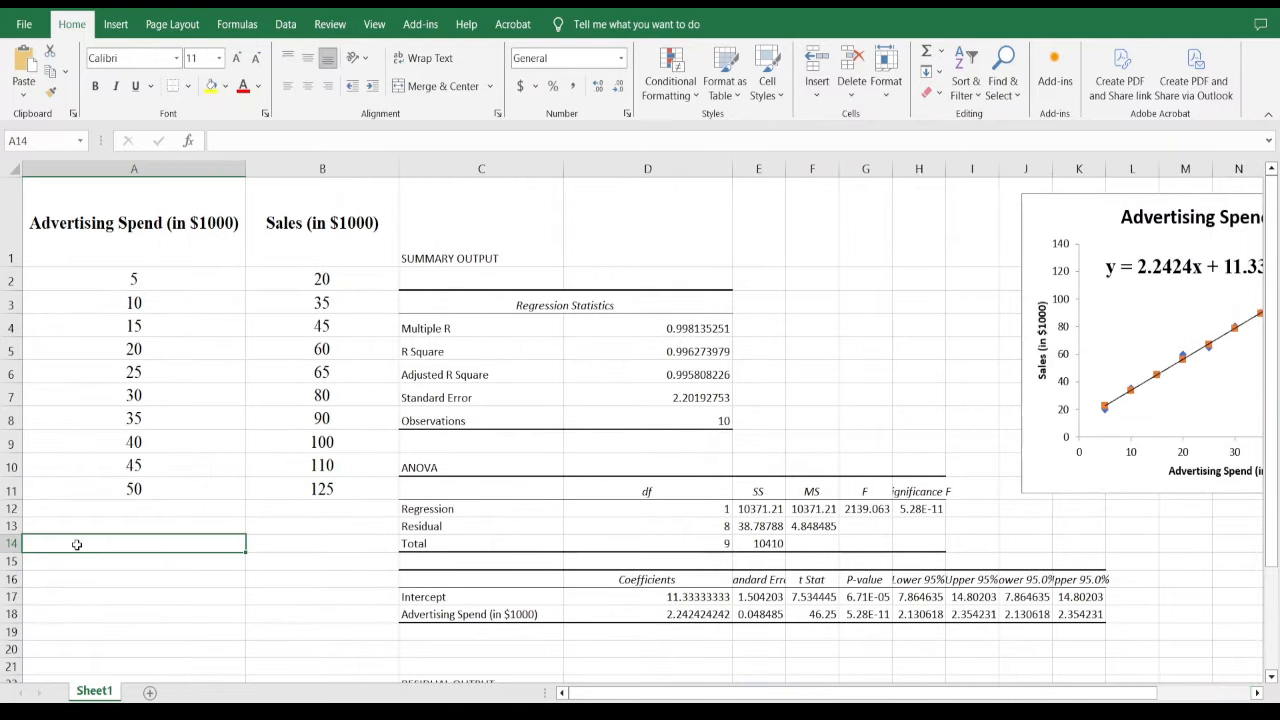
key(ctrl+v)
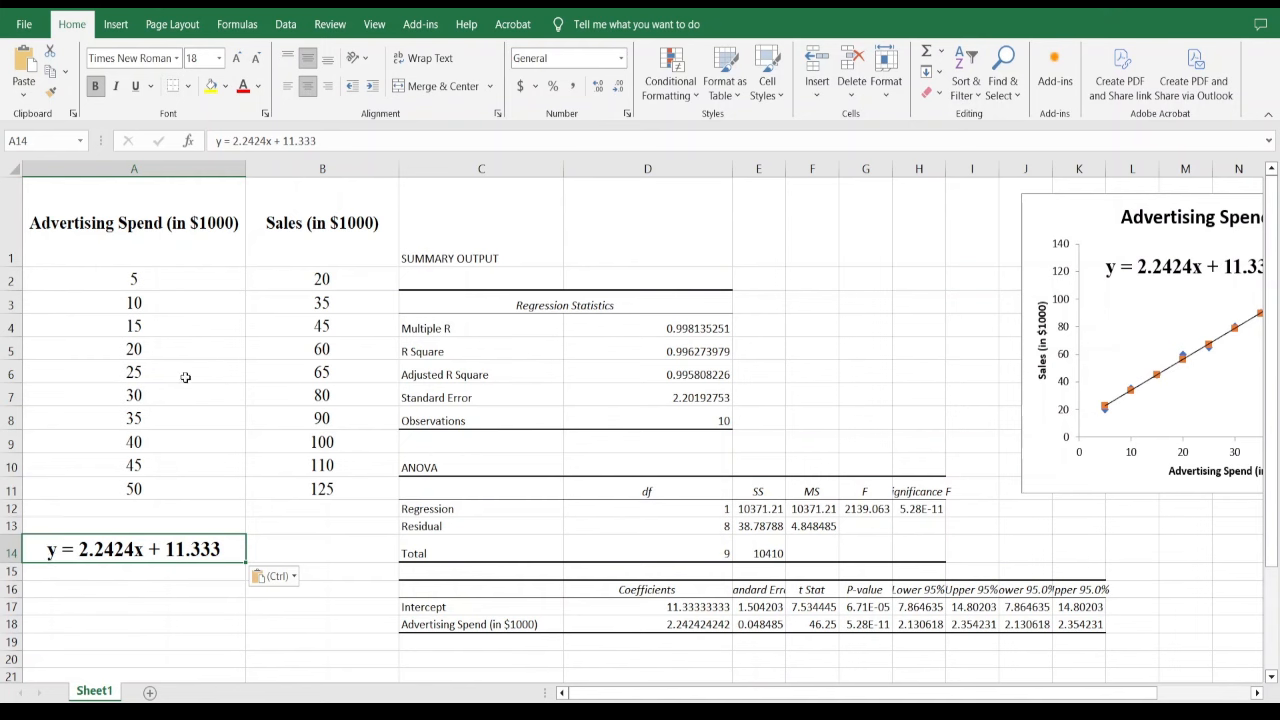
Enter the note "Advertising Spend = 70" in cell B17.
click(139, 594)
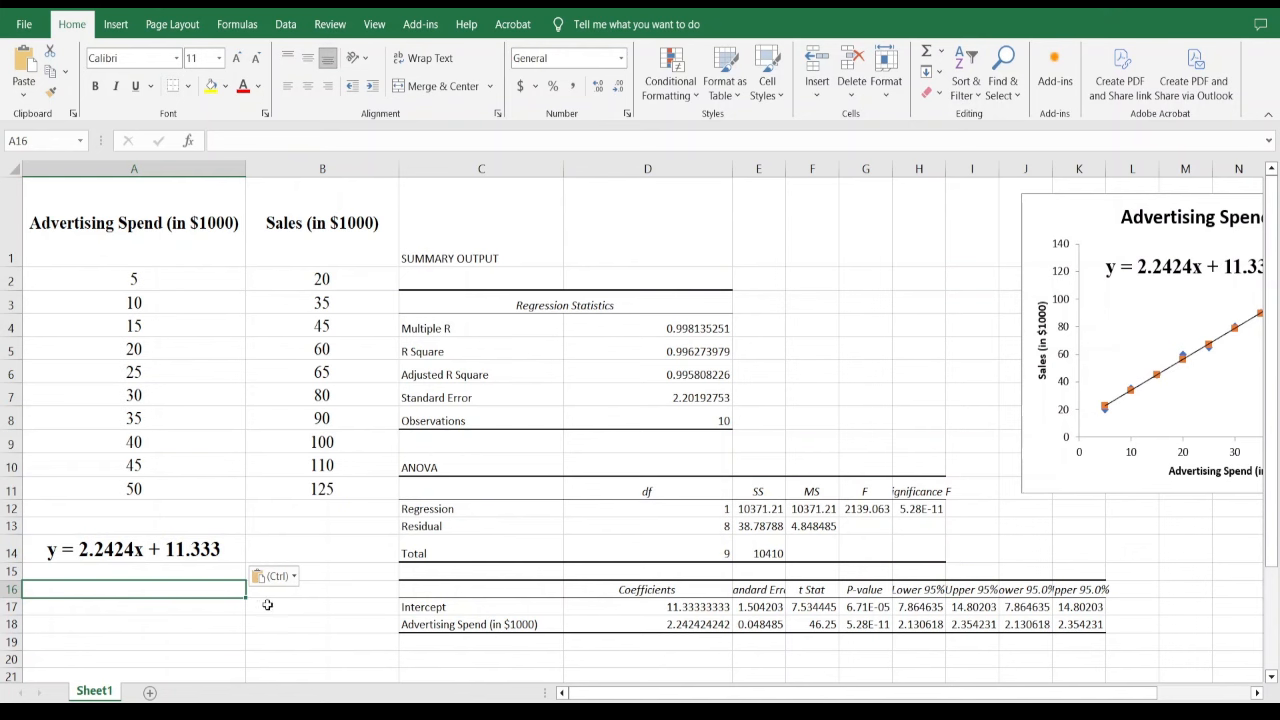
click(274, 605)
text(Ad)
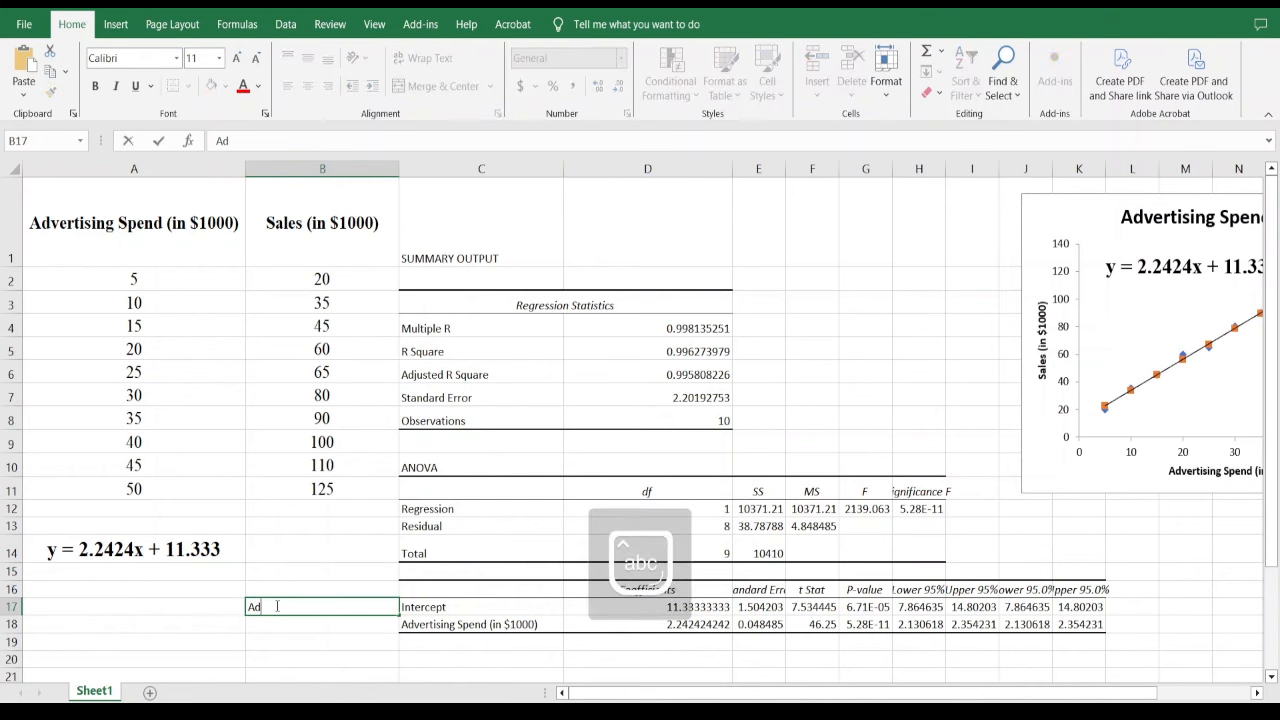
text(vertisin)
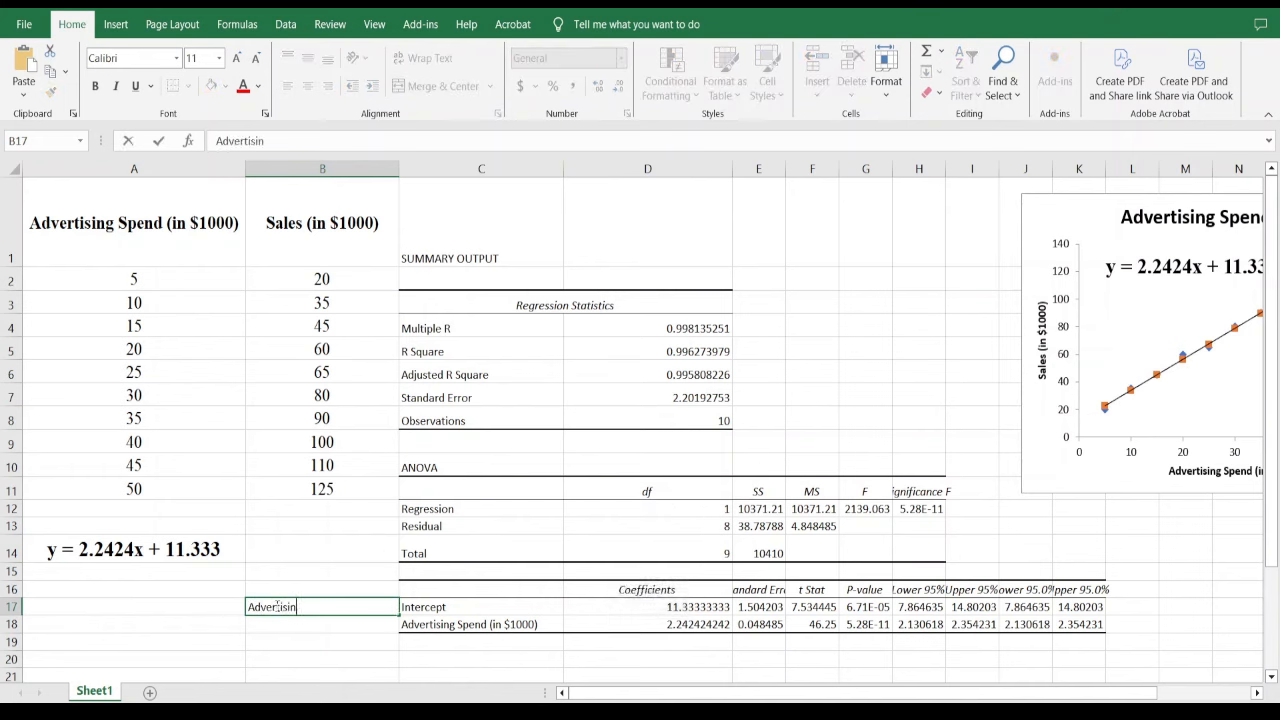
text(g S)
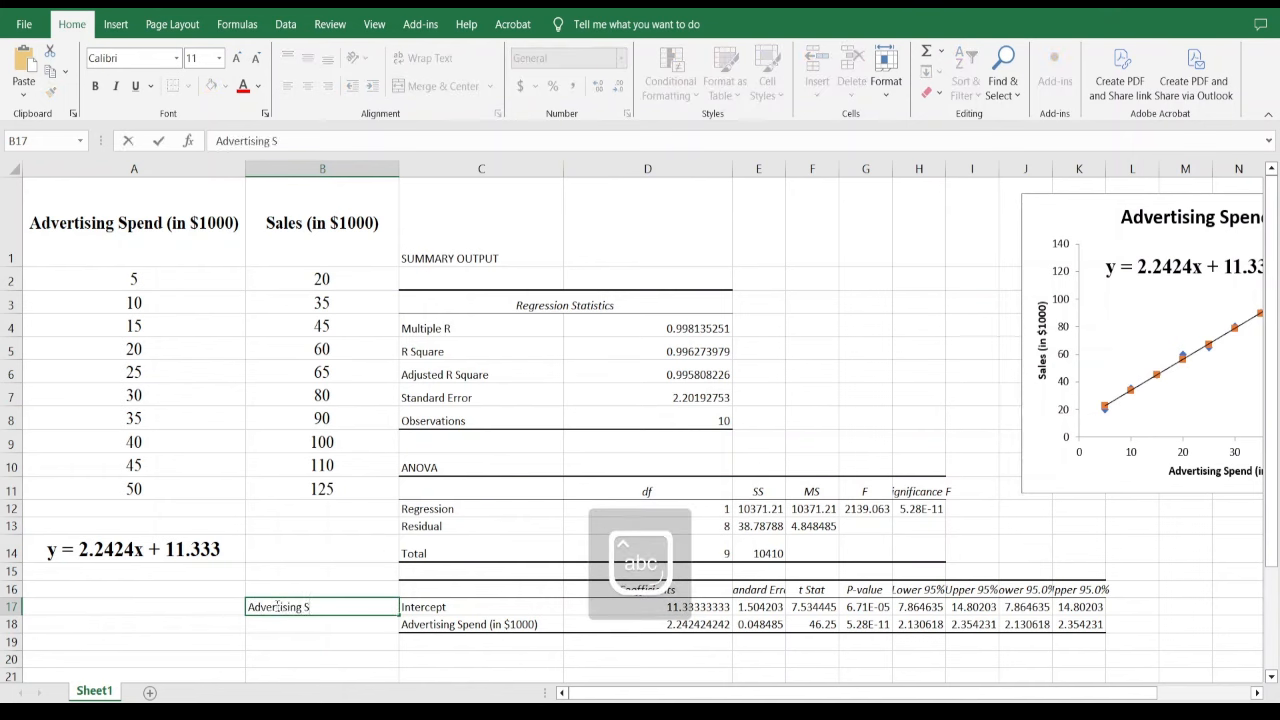
text(pend = 70)
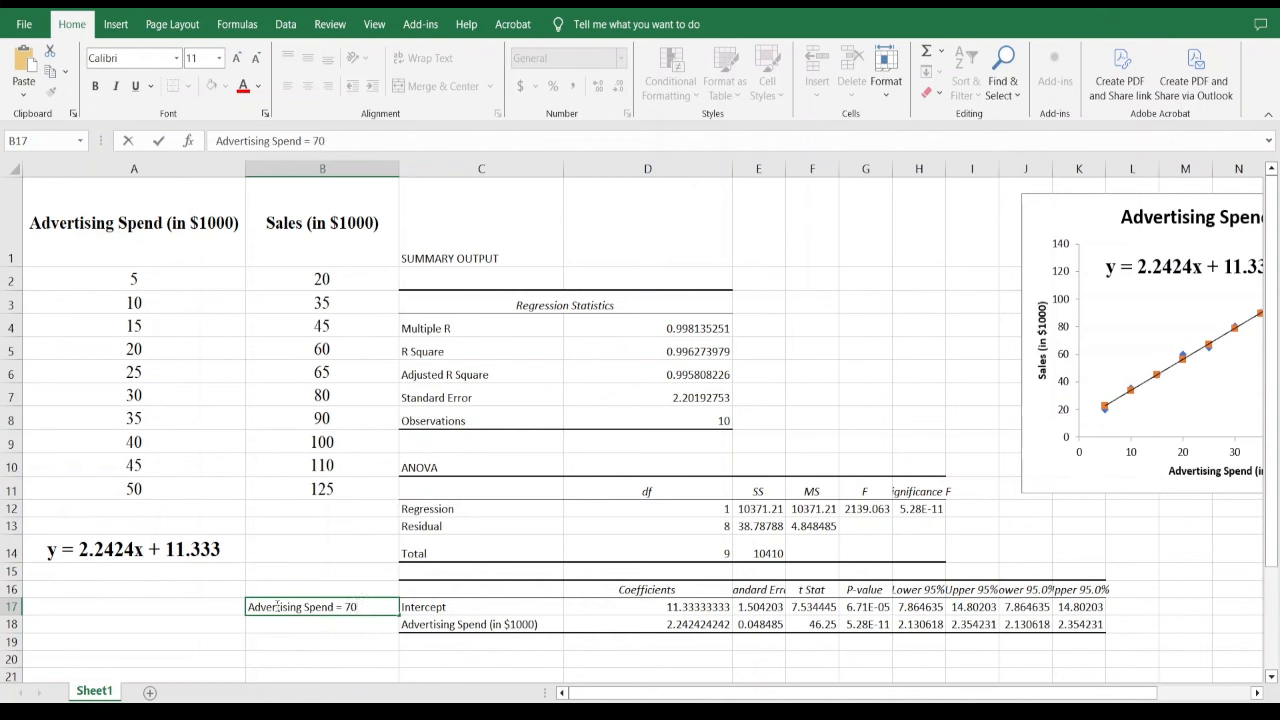
click(351, 636)
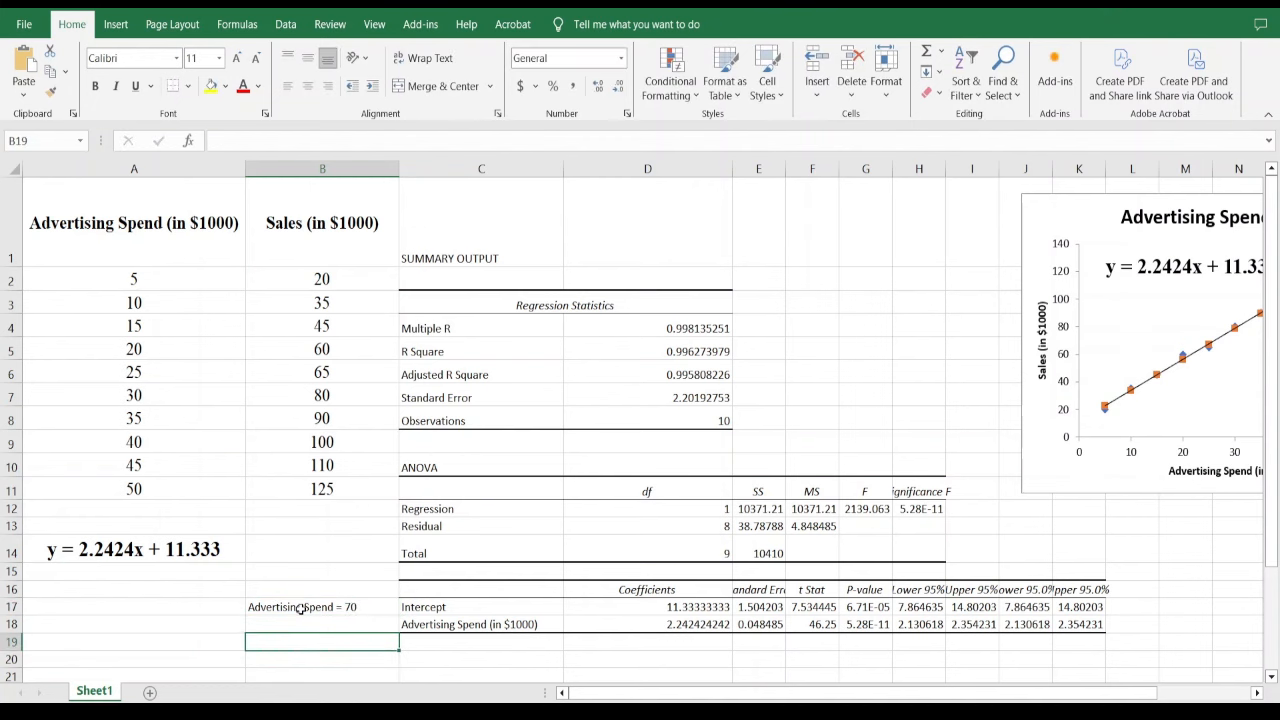
click(300, 609)
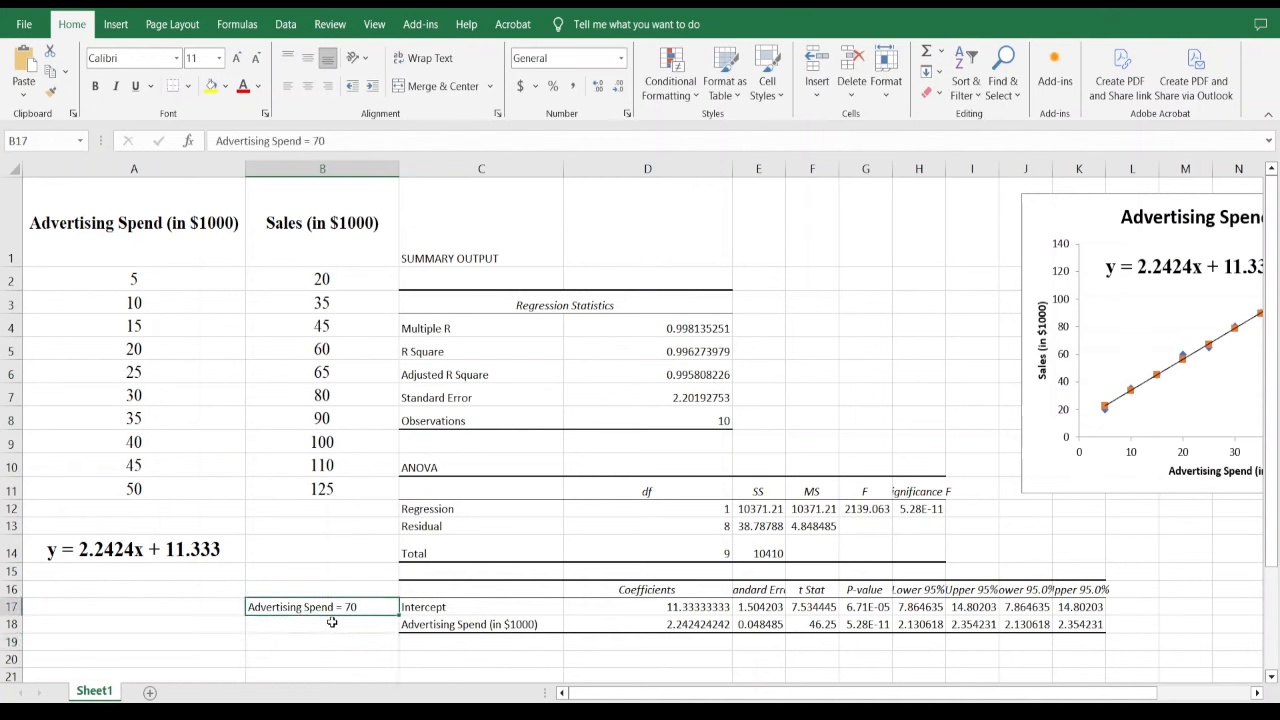
Enter the prediction calculation "y = 2.2424*70+11.333" as text in cell A16.
click(59, 590)
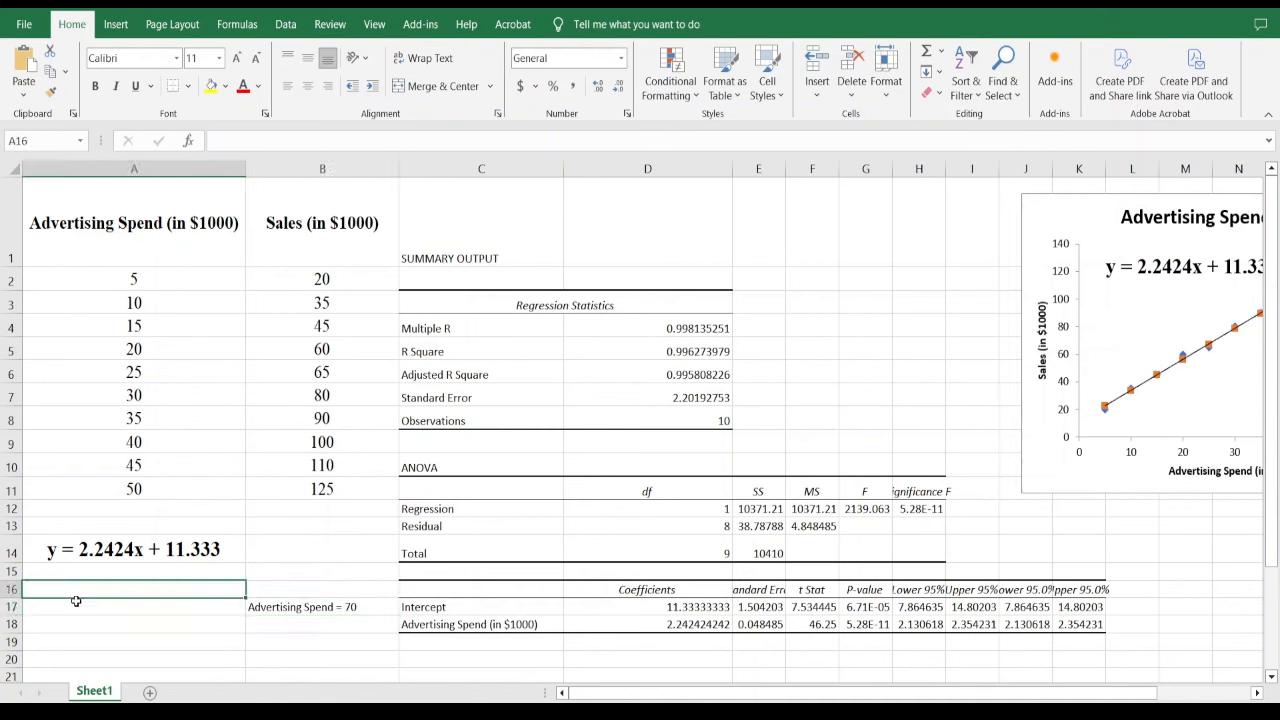
text(y = 2.2)
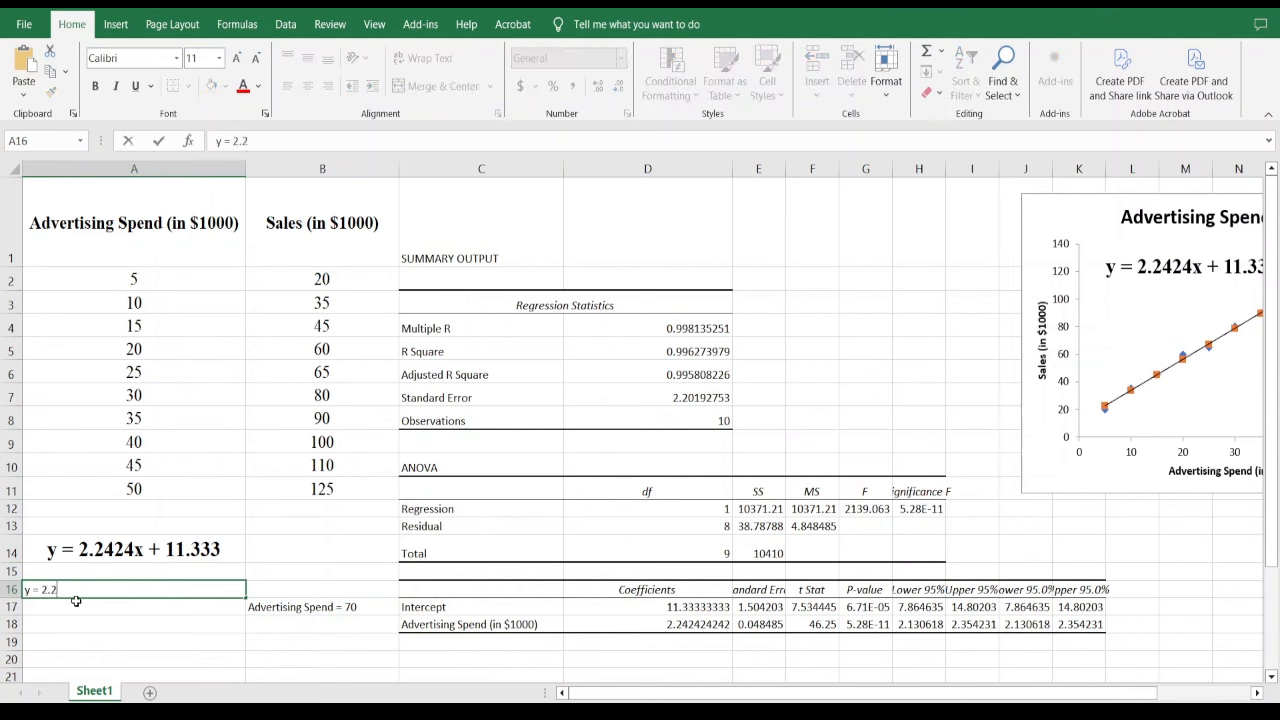
text(424)
text(*70+11.333)
key(Return)
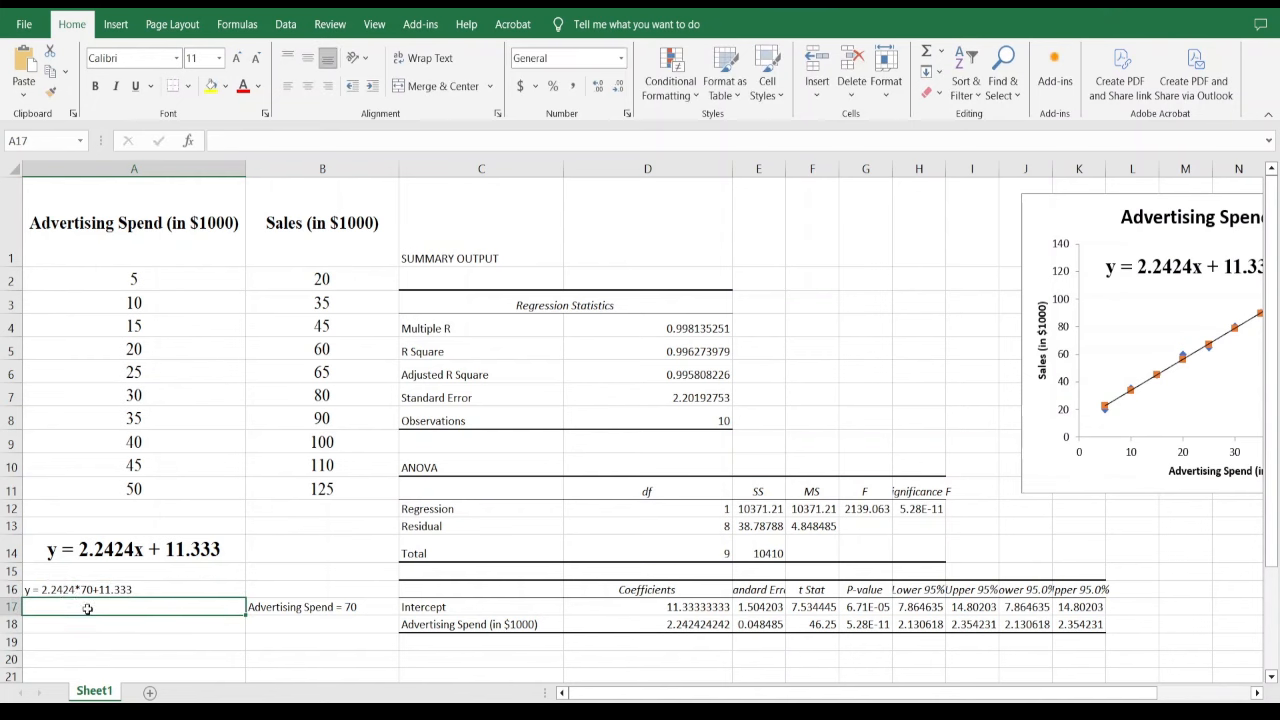
Copy the "= 2.2424*70+11.333" part of the text in cell A16 into cell A18 as a working formula.
click(37, 590)
double_click(33, 591)
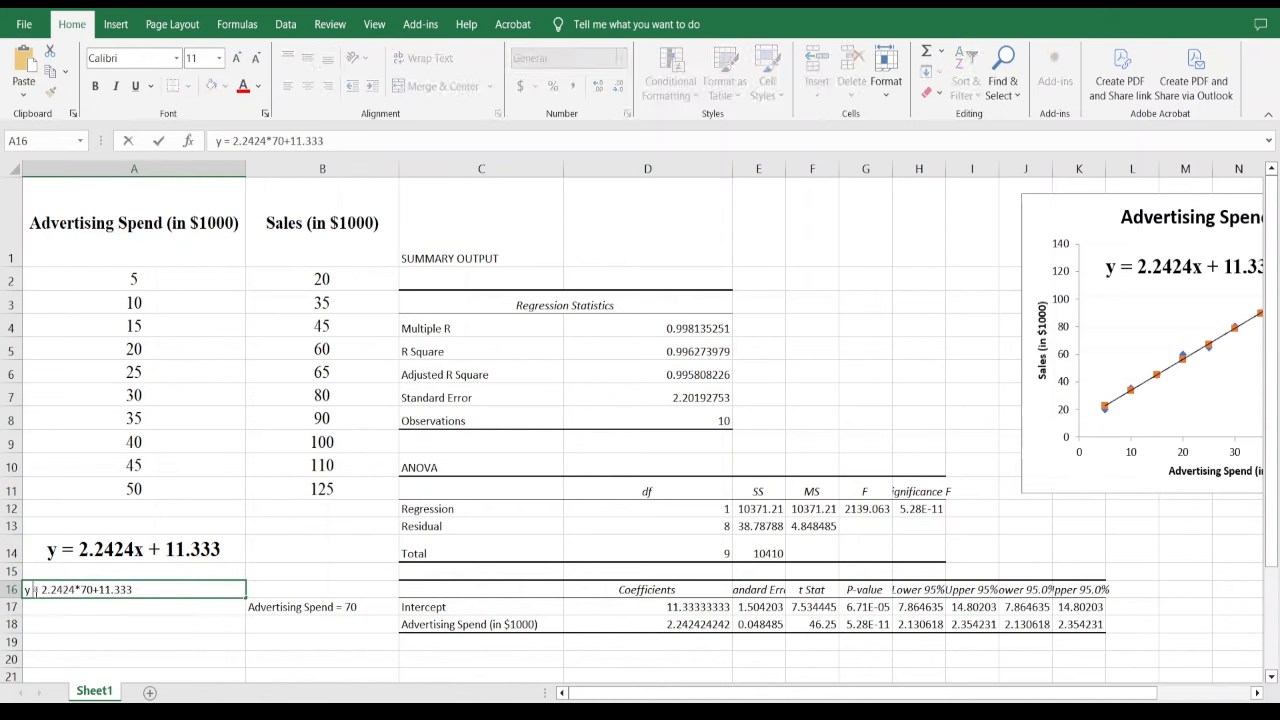
drag(33, 591, 144, 586)
key(ctrl+c)
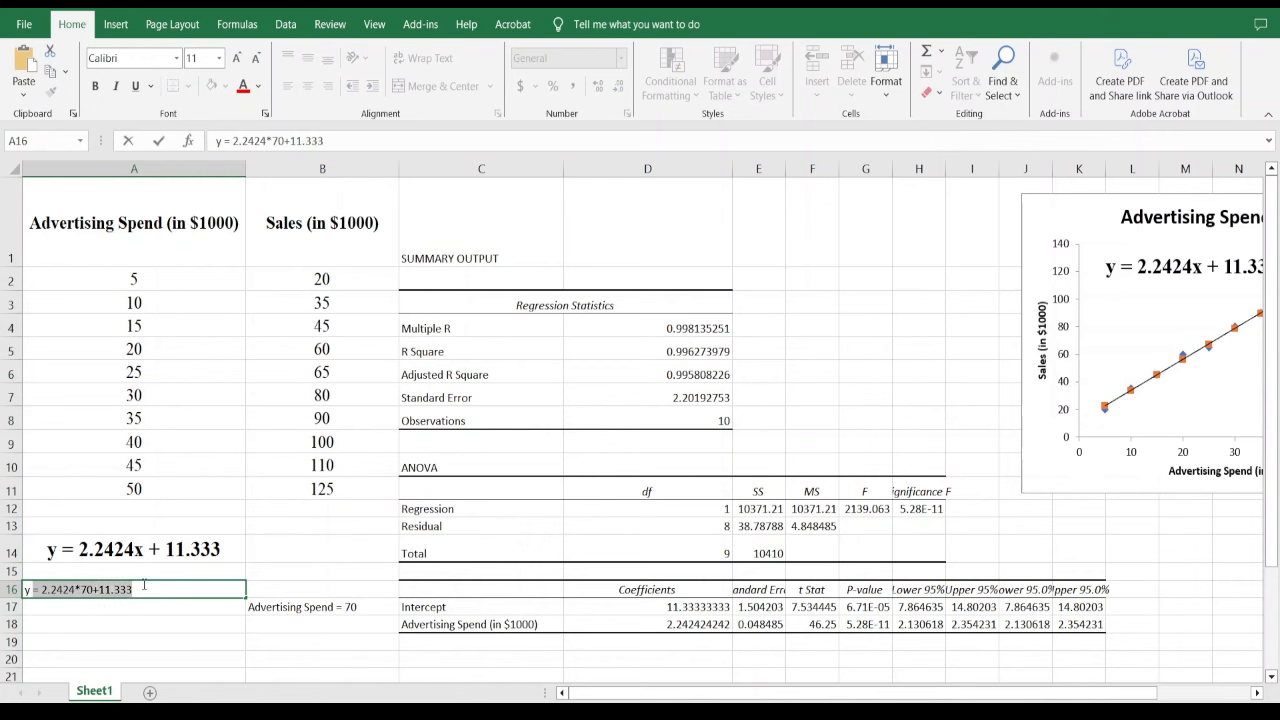
click(92, 627)
key(ctrl+v)
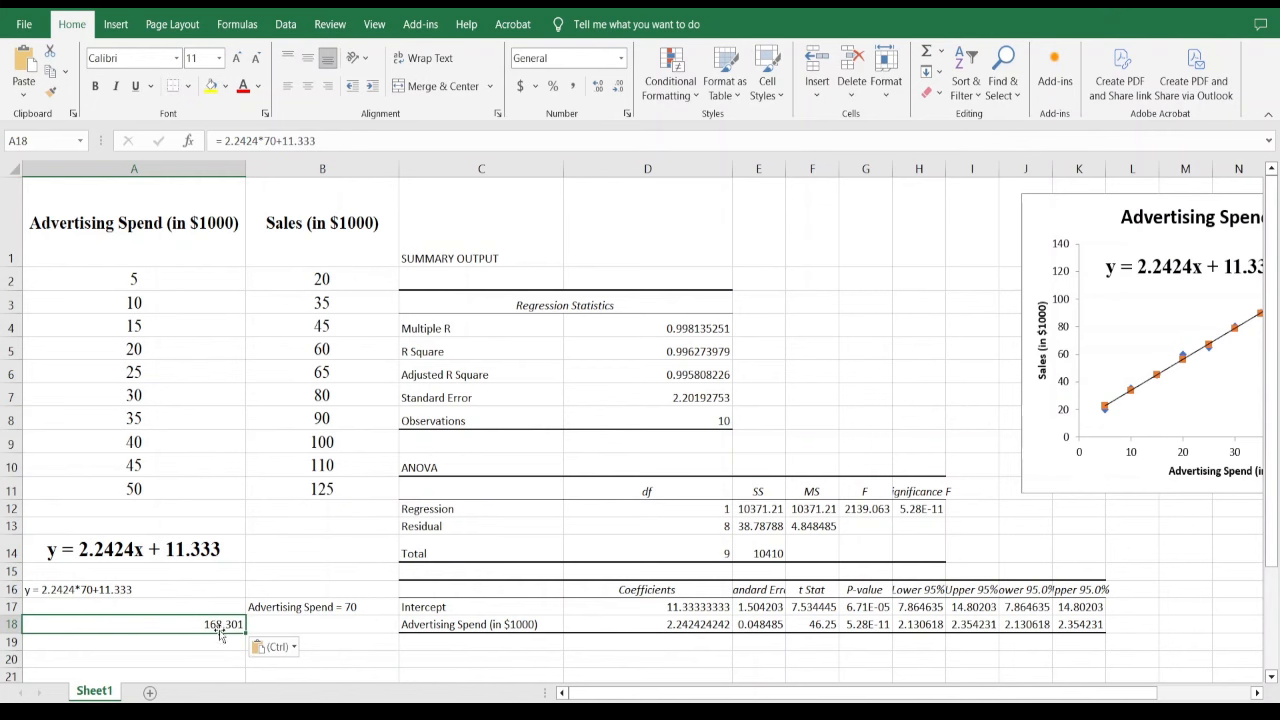
Enter the note "Predicted Sales = 168.301" in cell B18.
click(291, 624)
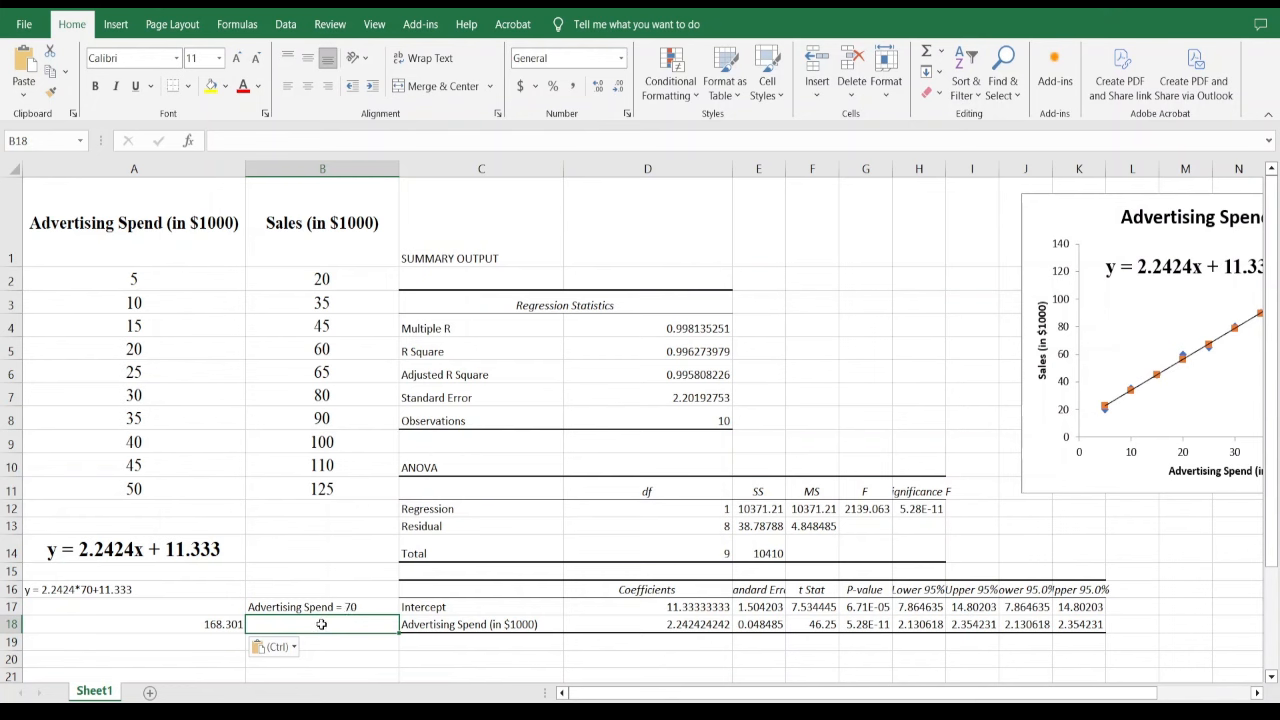
text(Pr)
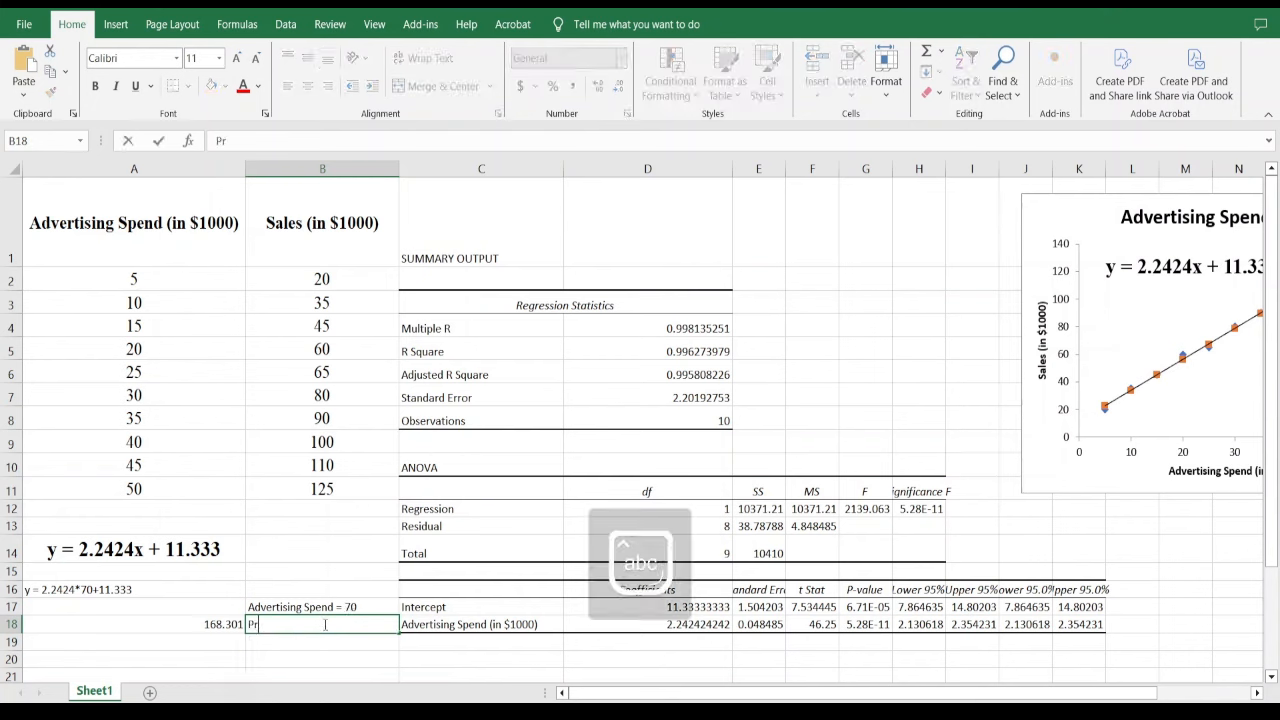
text(edicted)
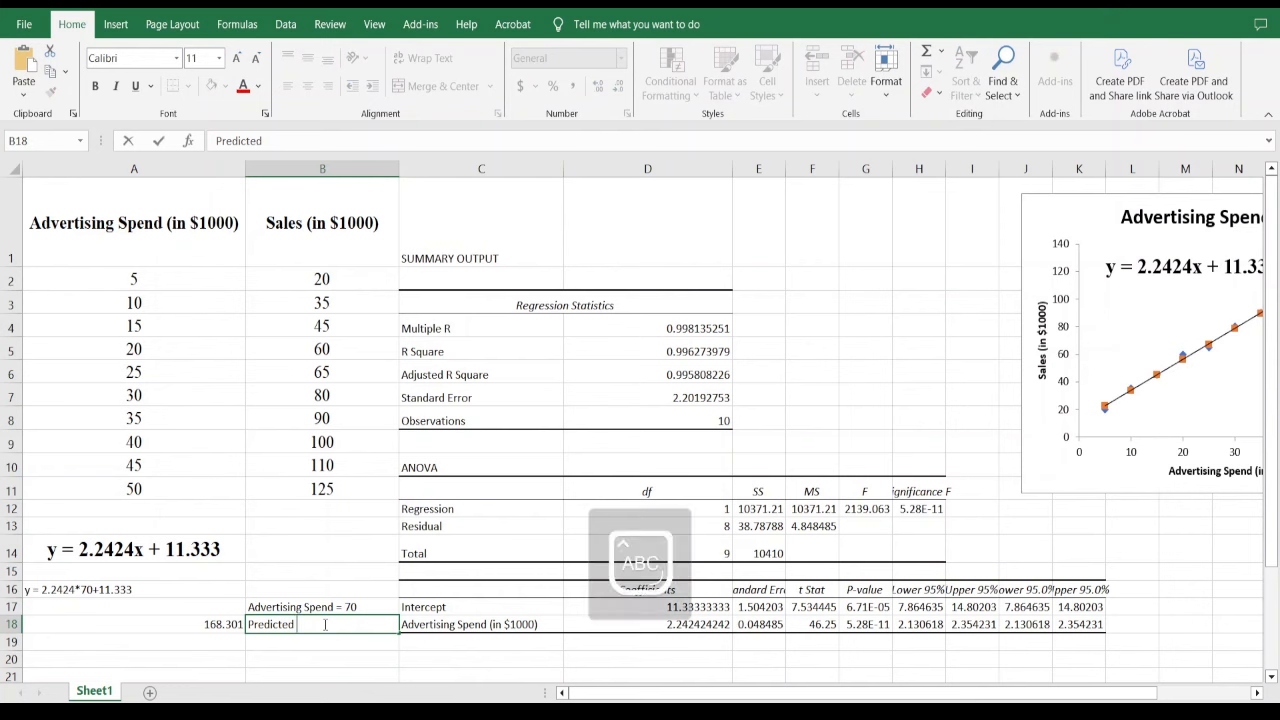
text( Sales =)
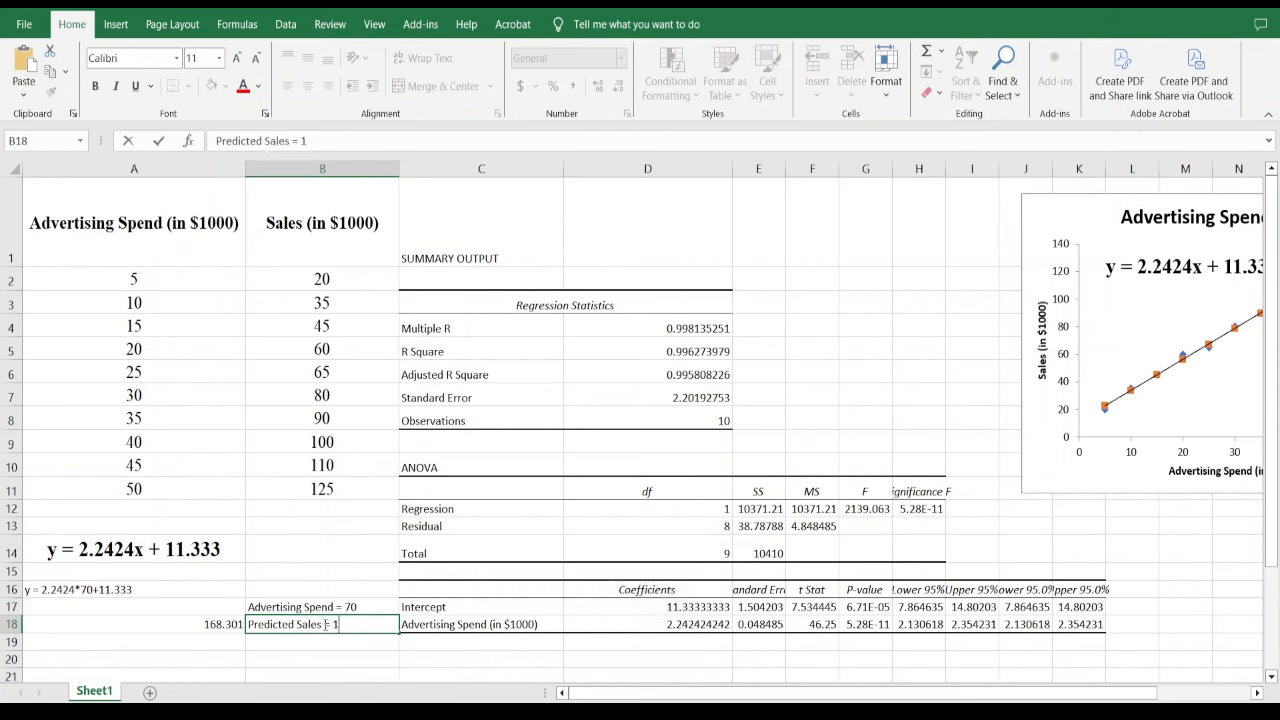
text( 168.301)
click(263, 565)
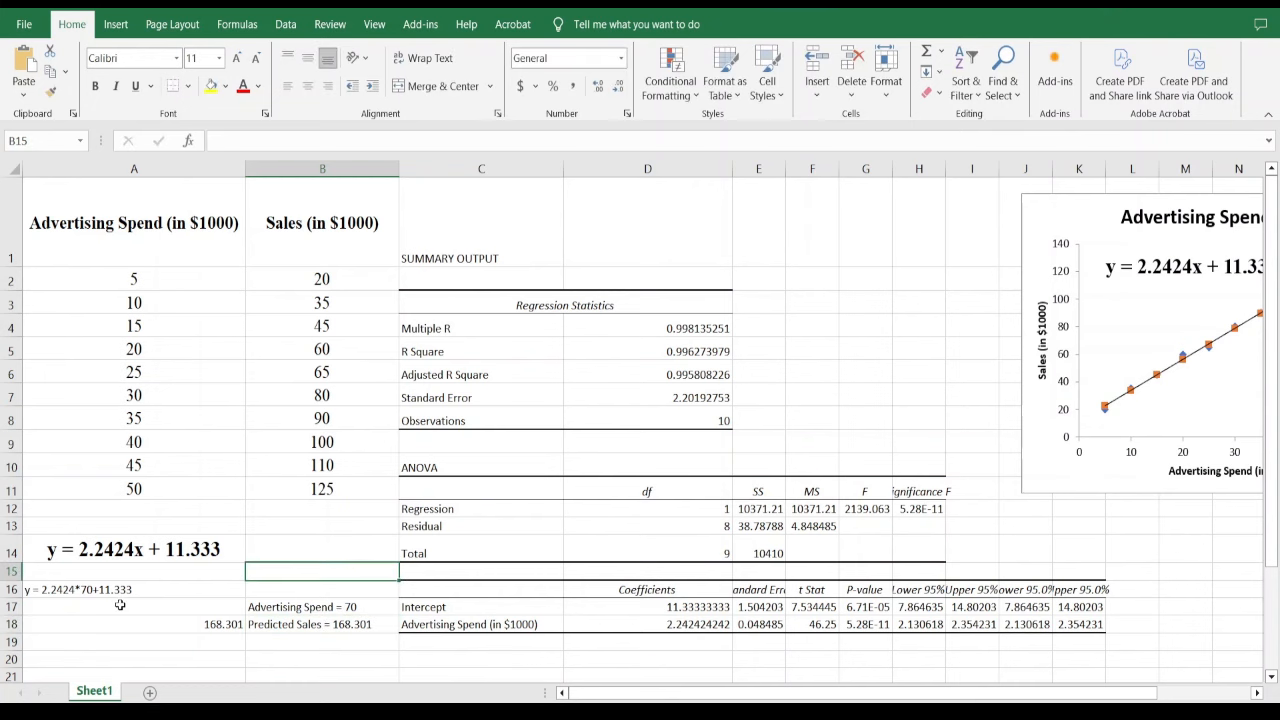
Centre the contents of cells A15:B18 and set their font to Times New Roman.
drag(105, 575, 313, 626)
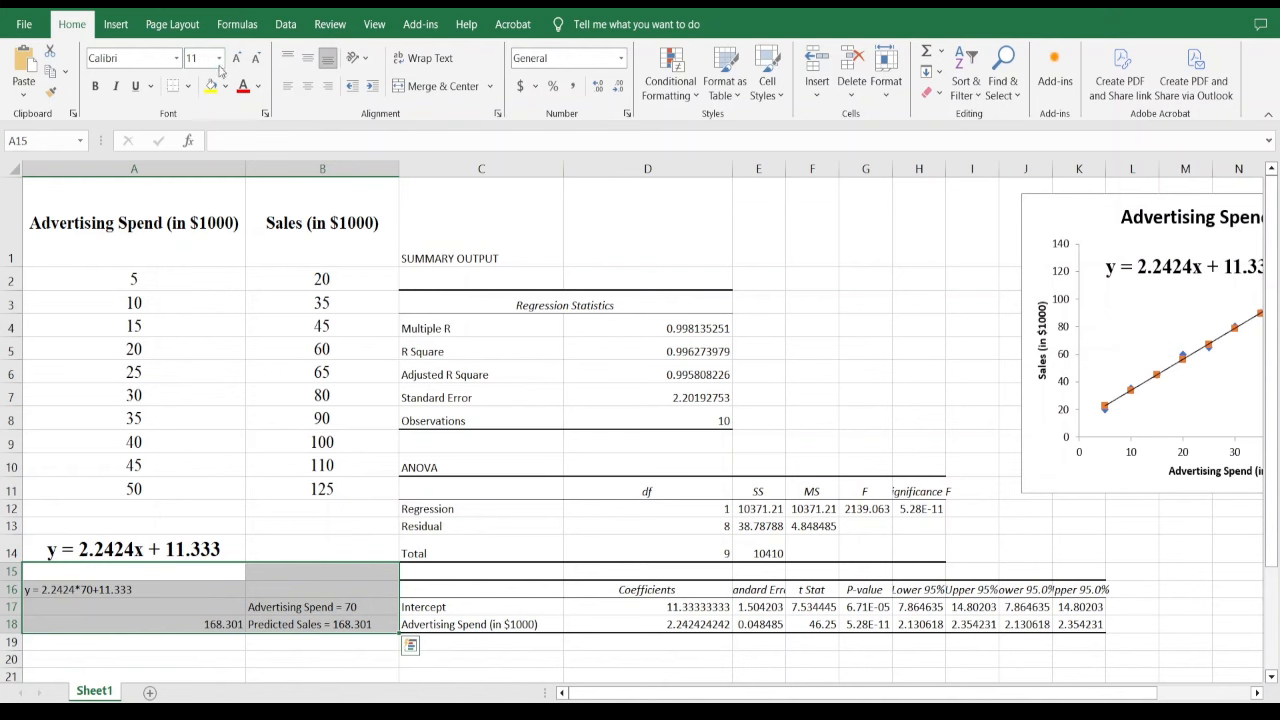
click(307, 86)
click(151, 61)
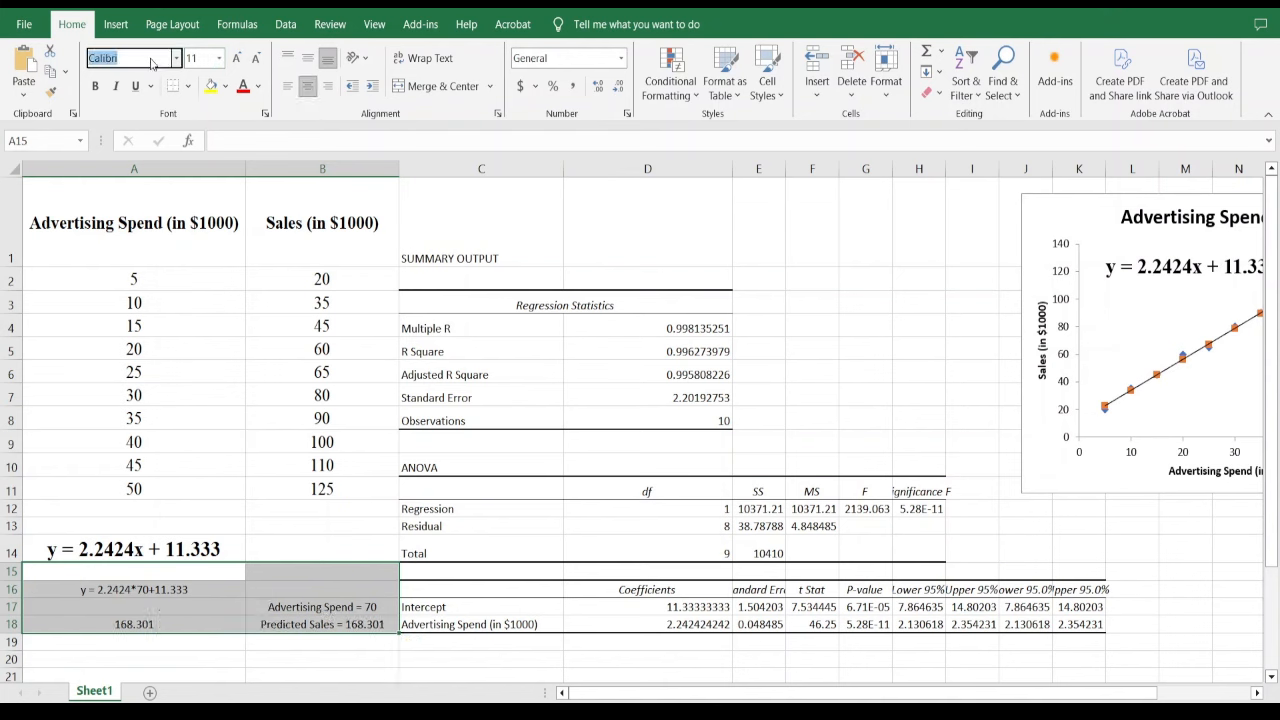
text(Times New Roman)
key(Return)
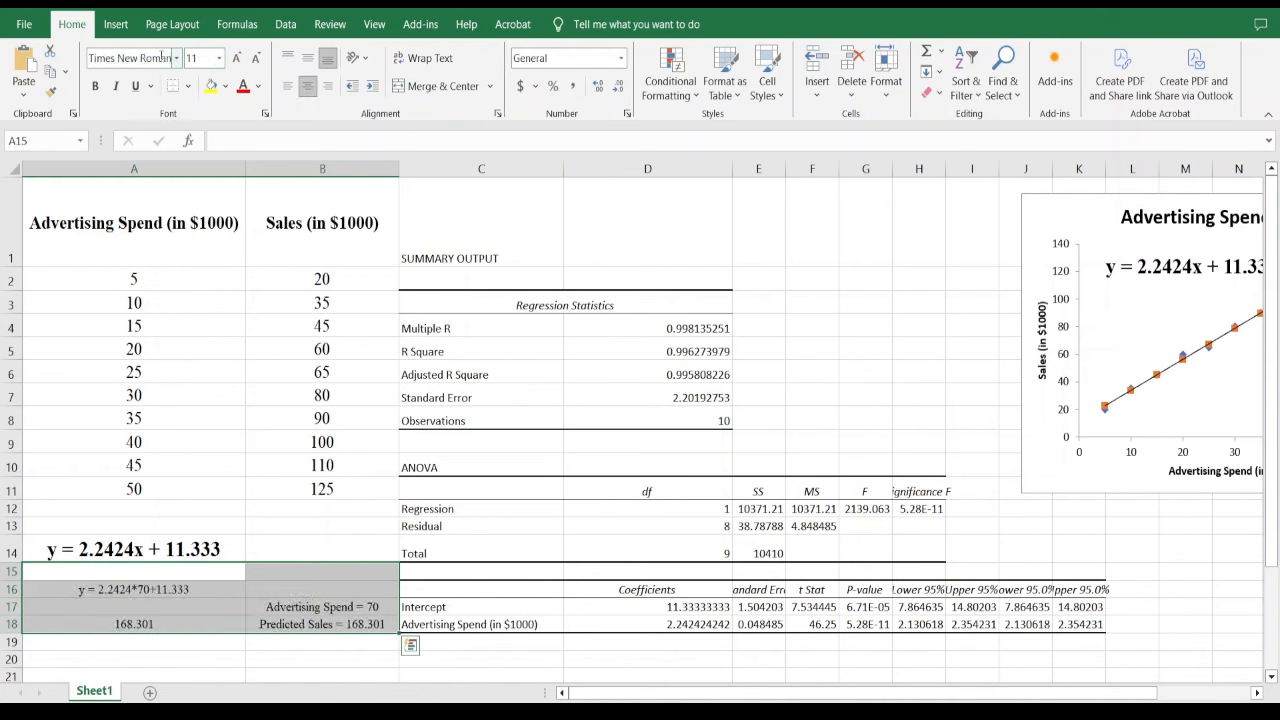
Set the font size of cells A15:B18 to 15 and widen column B to fit the notes.
click(200, 58)
text(1)
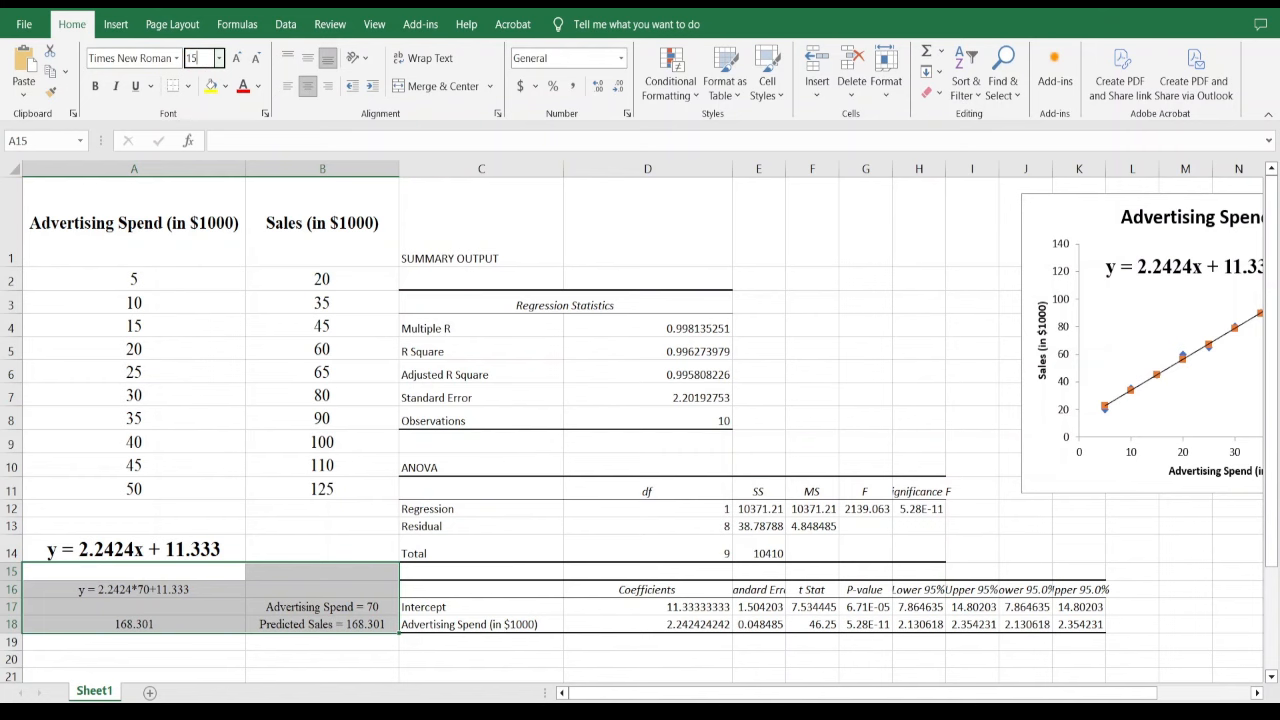
text(5)
key(Return)
drag(399, 168, 445, 170)
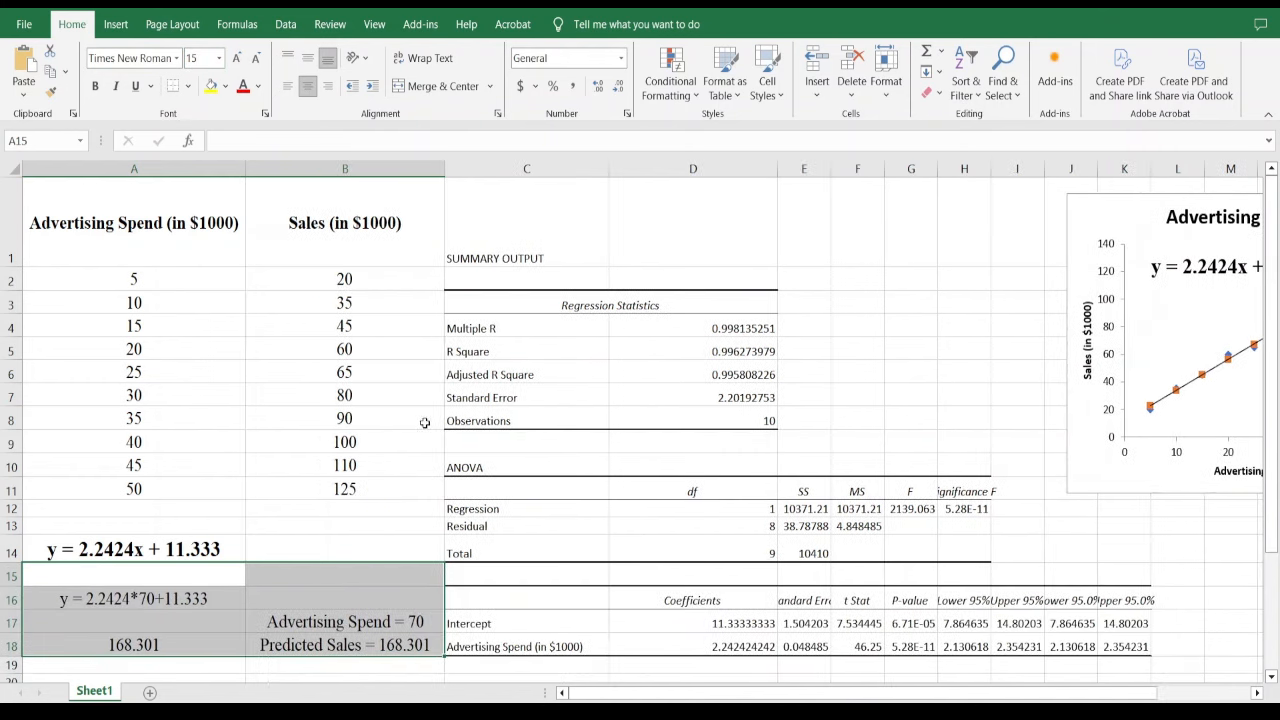
click(128, 205)
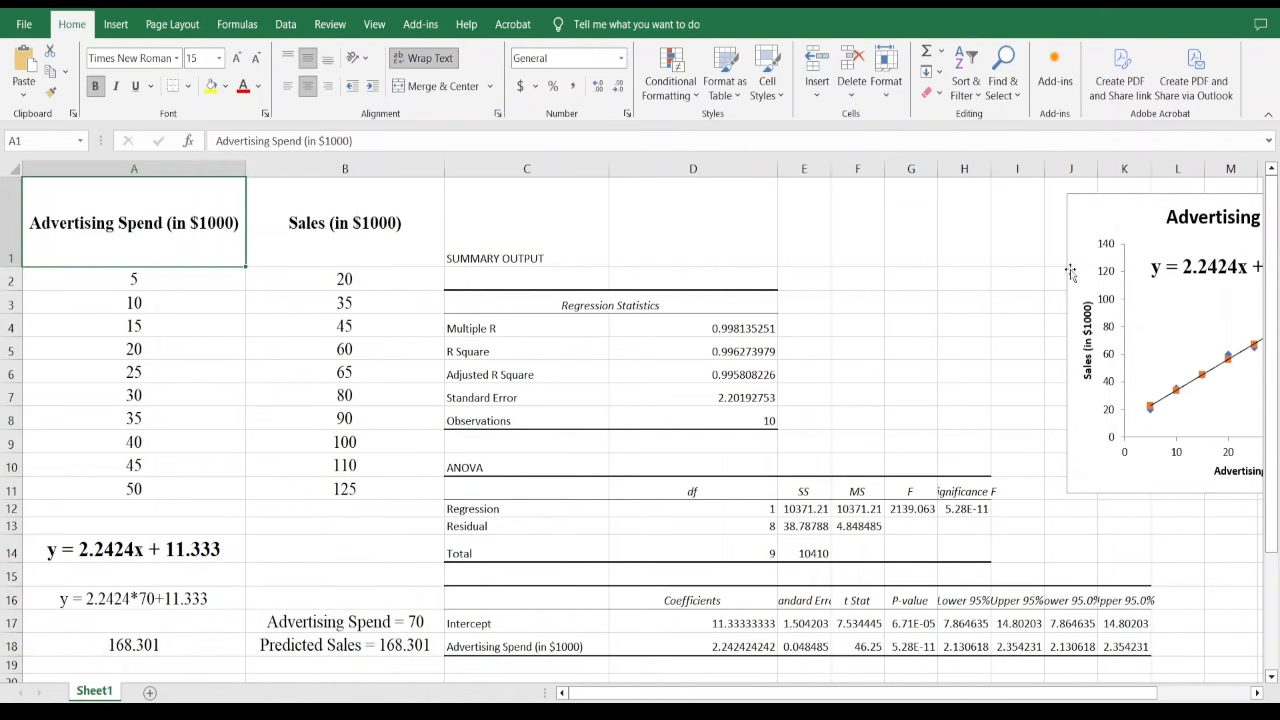
Apply the first dark-background chart style to the Advertising Spend Line Fit Plot.
drag(742, 692, 839, 688)
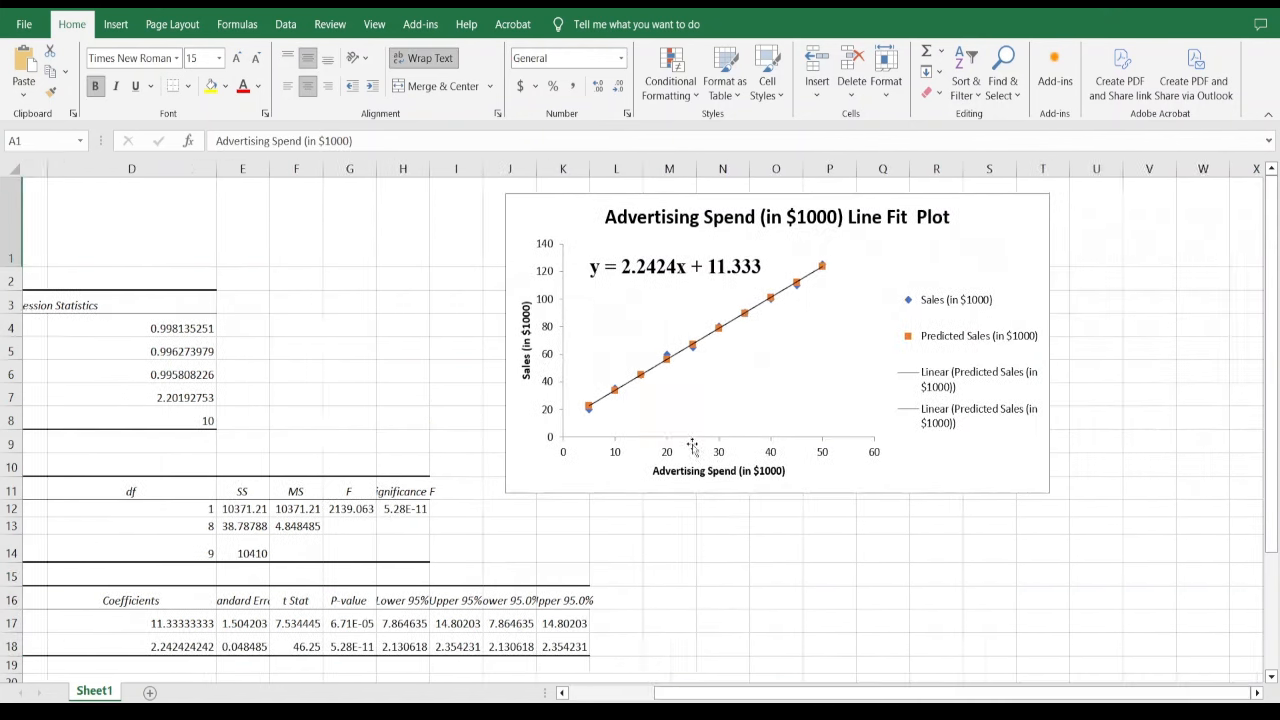
click(562, 217)
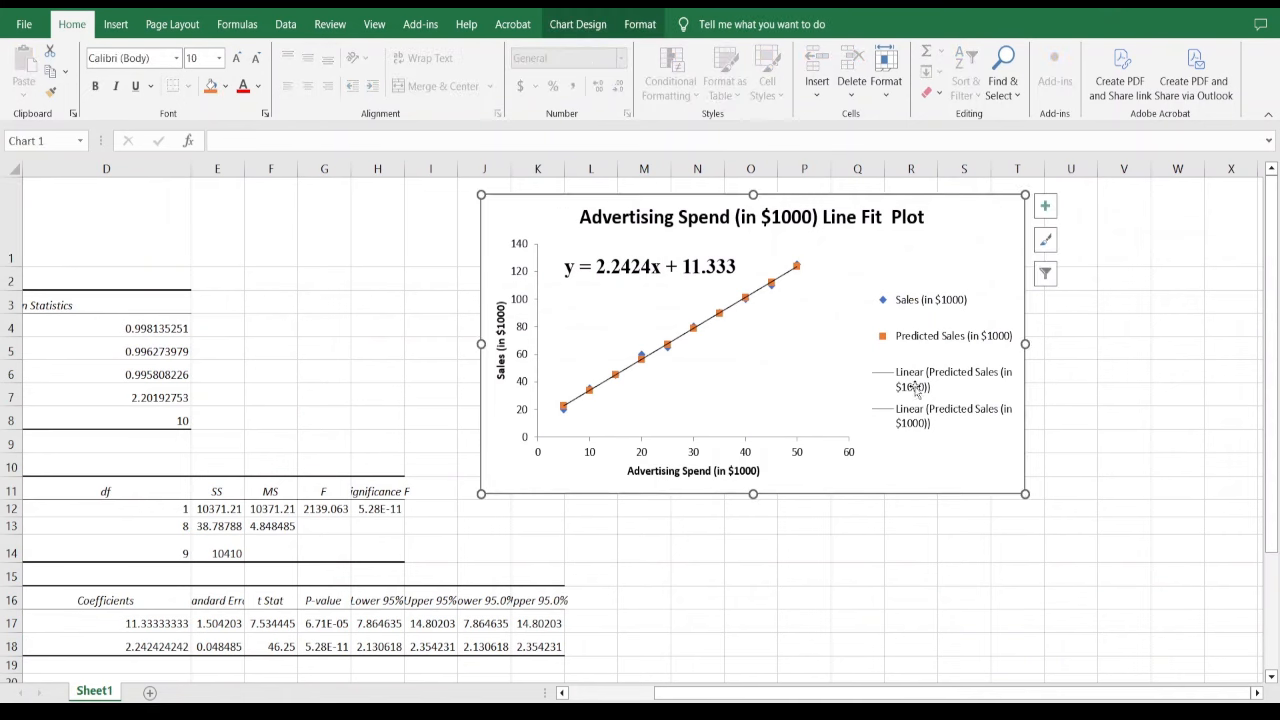
click(590, 26)
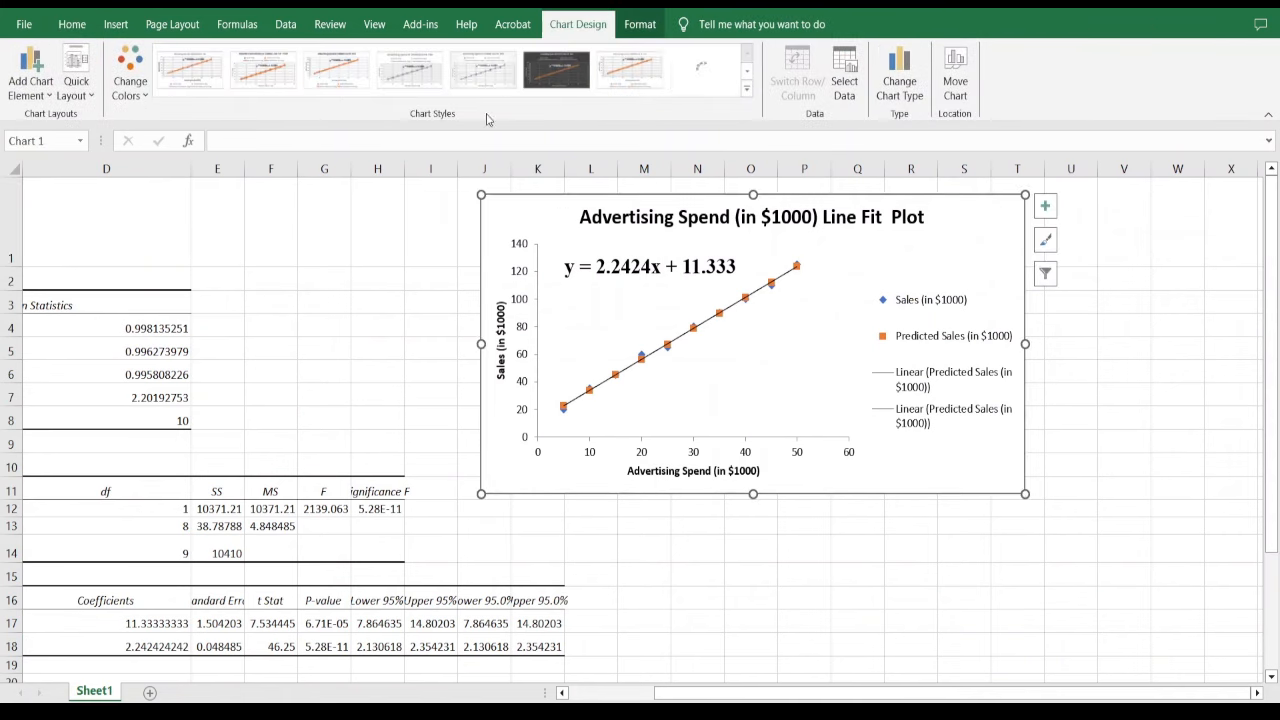
click(742, 88)
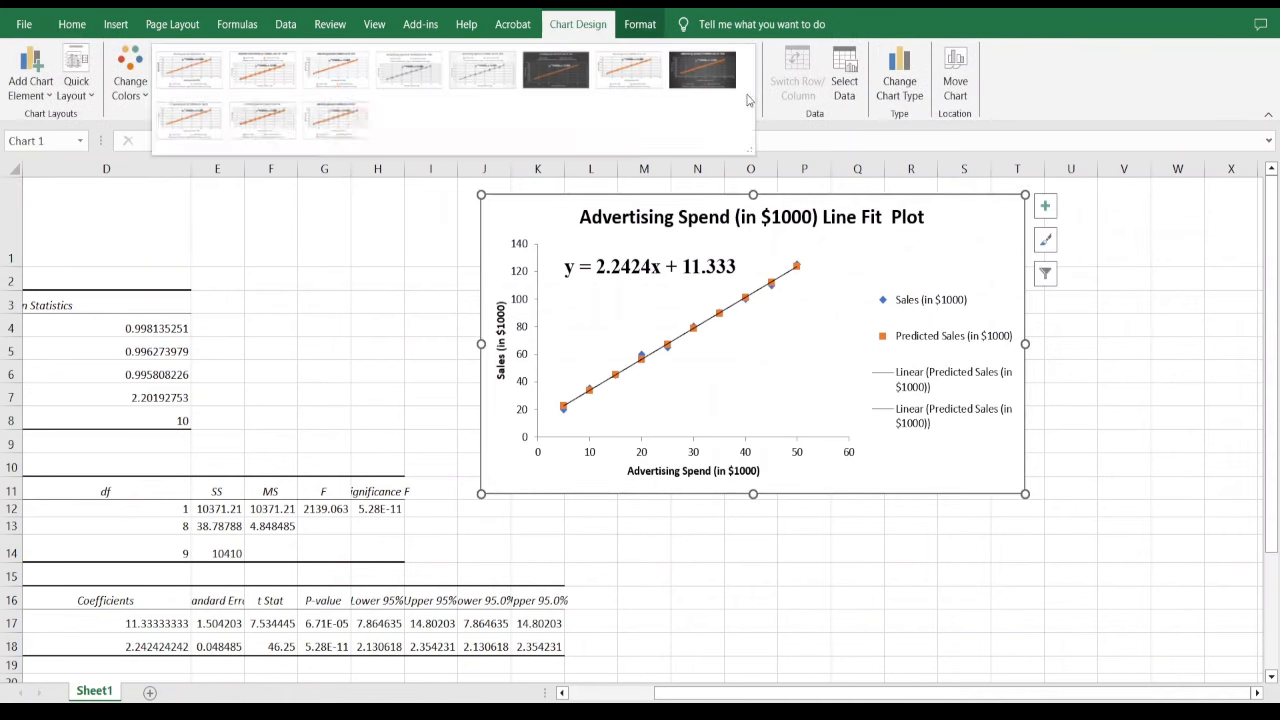
click(586, 84)
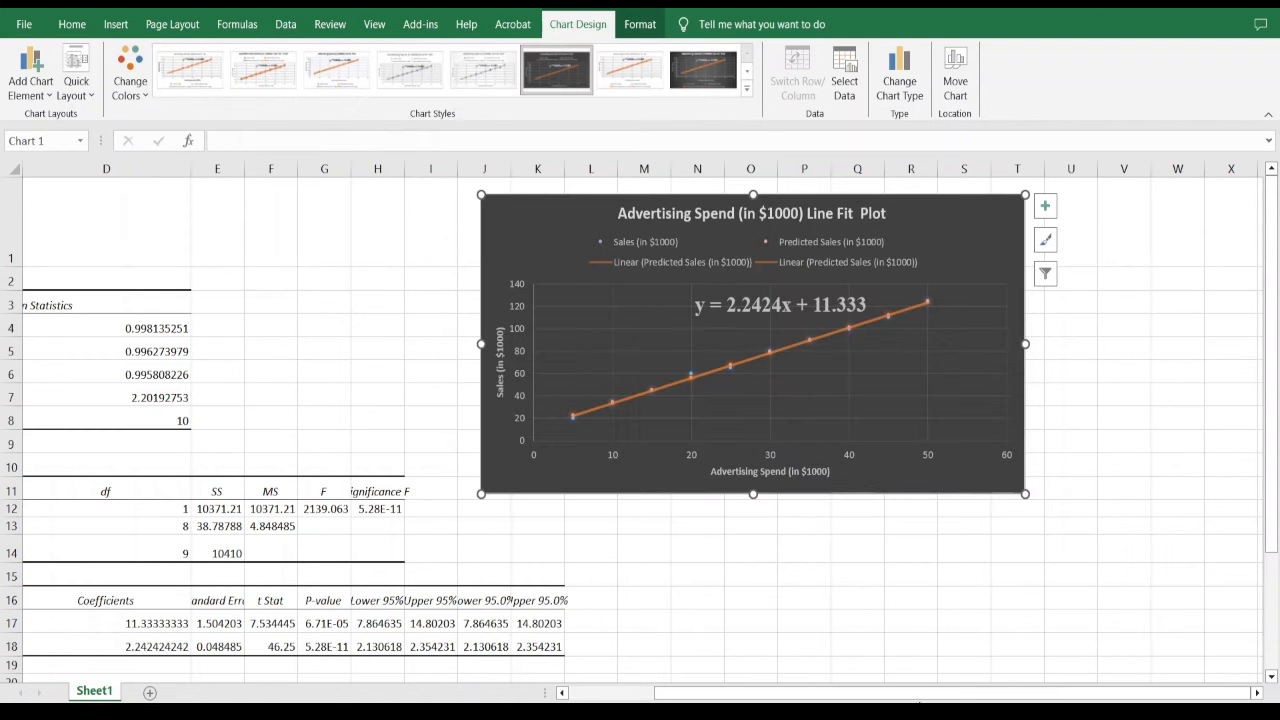
drag(914, 700, 828, 700)
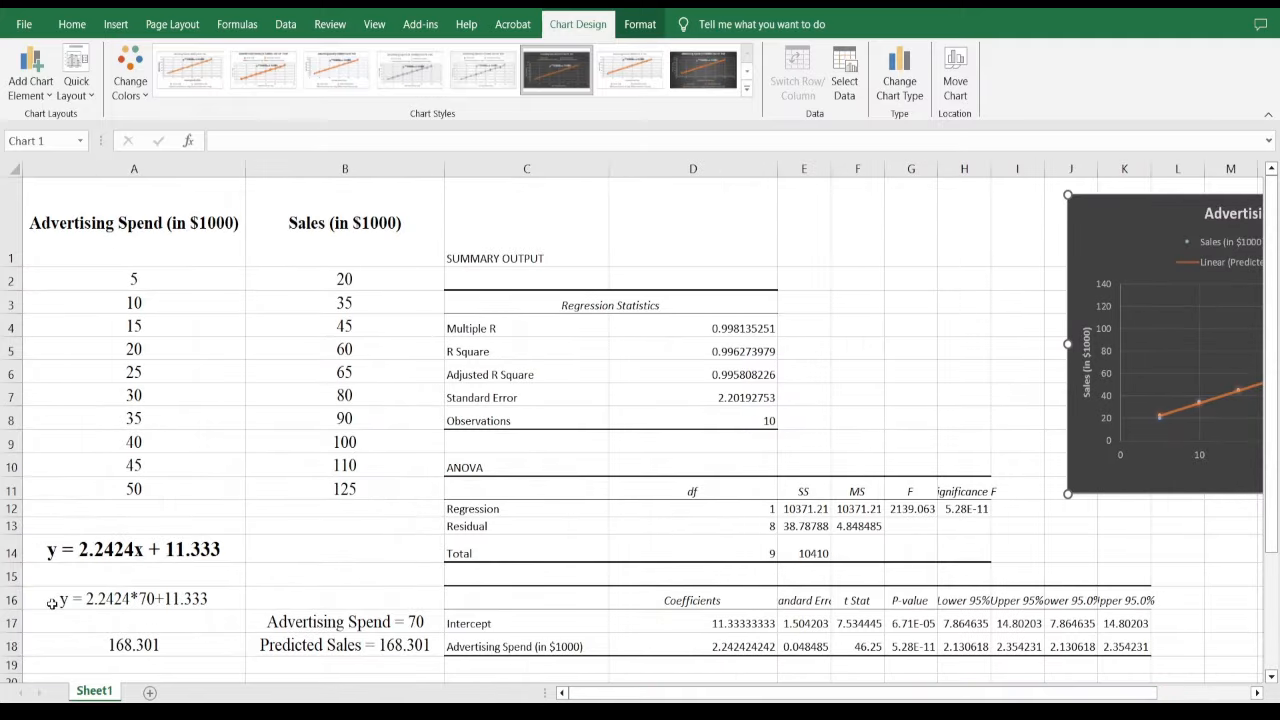
click(48, 550)
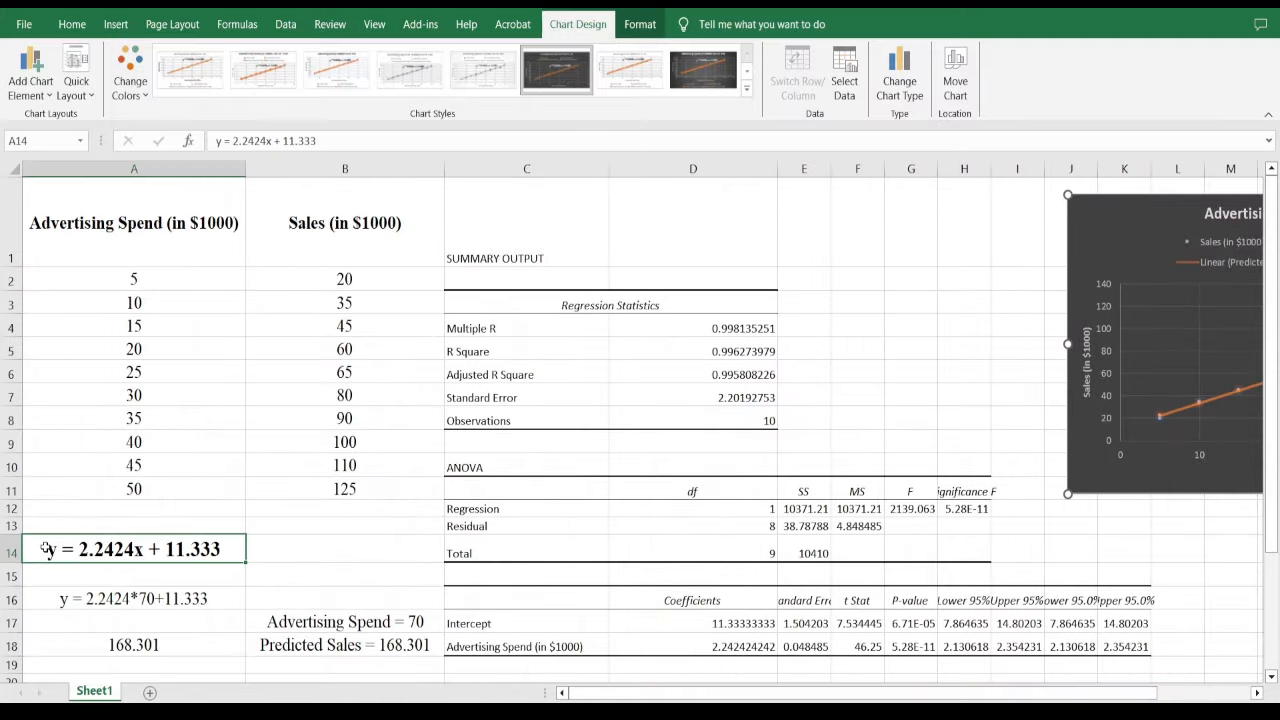
click(64, 210)
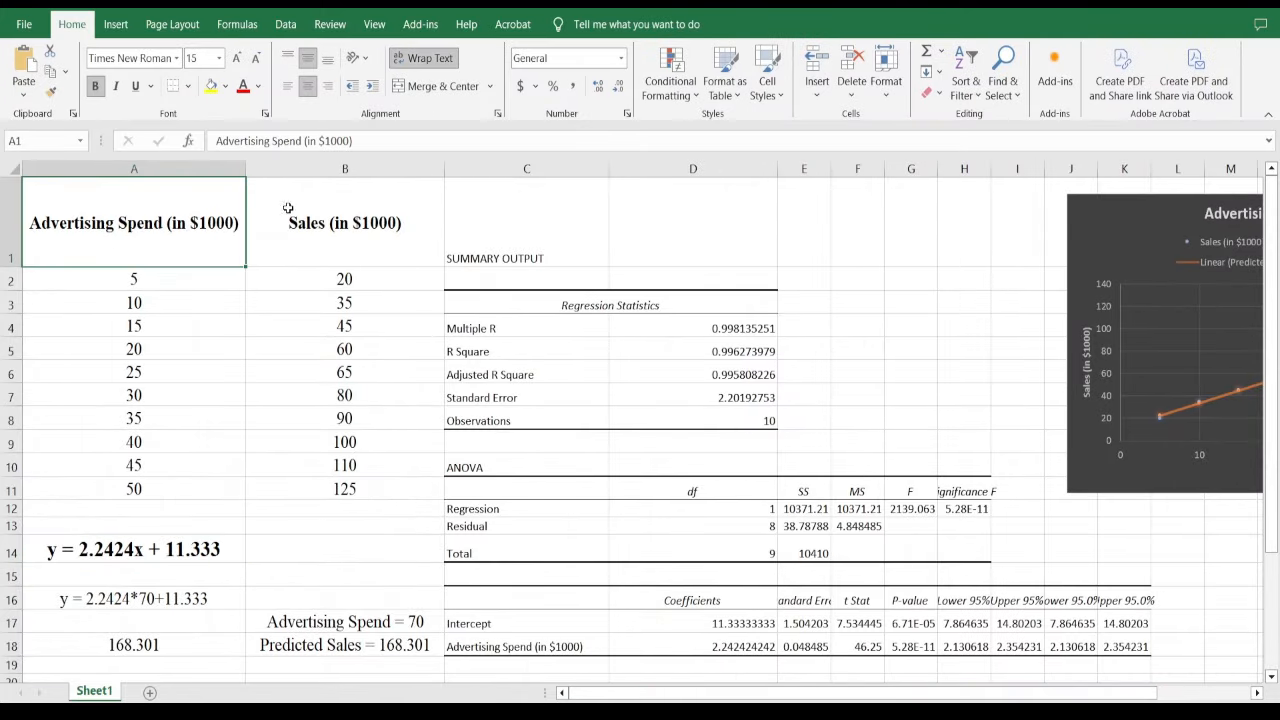